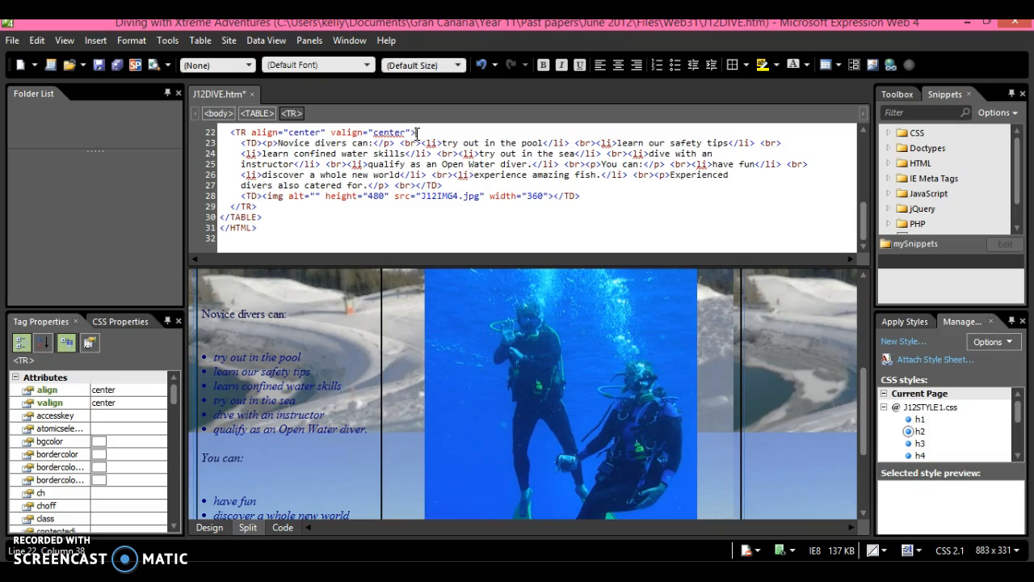
# Insert an <ol> tag before the first list item and delete the auto-inserted </ol>
pyautogui.click(359, 145)
pyautogui.press('Return')
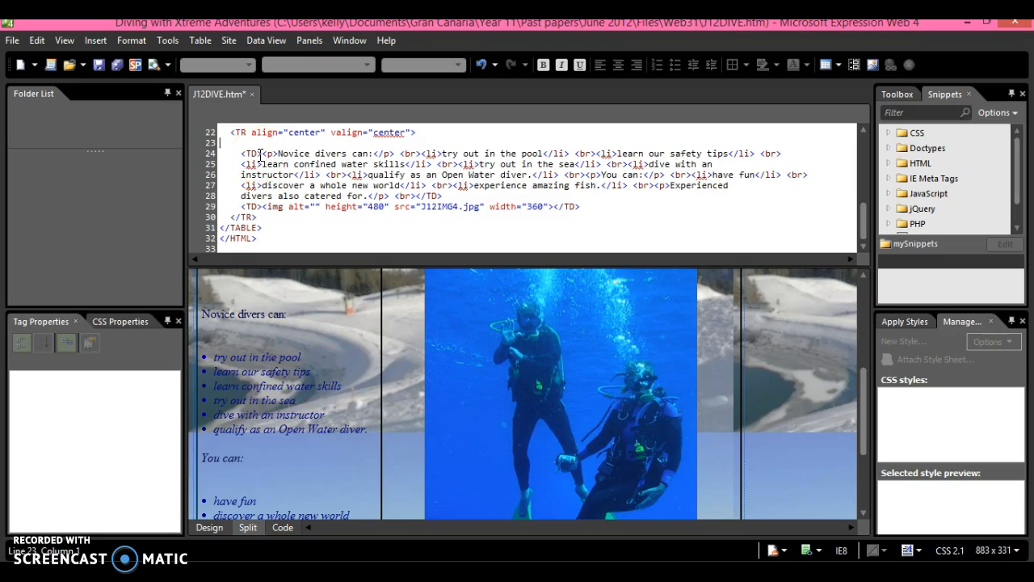
pyautogui.press('BackSpace')
pyautogui.click(259, 143)
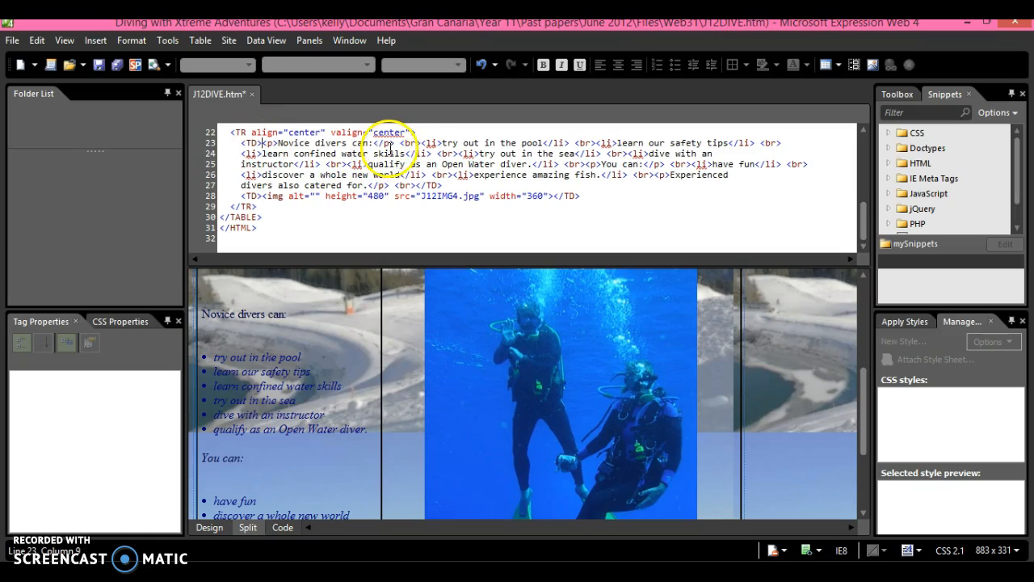
pyautogui.click(419, 143)
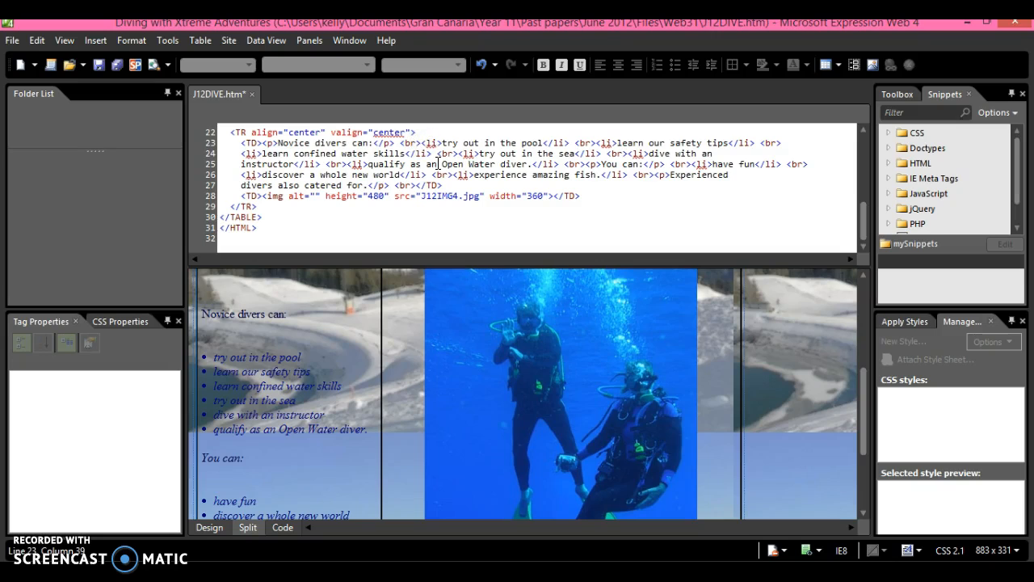
pyautogui.write('<ol')
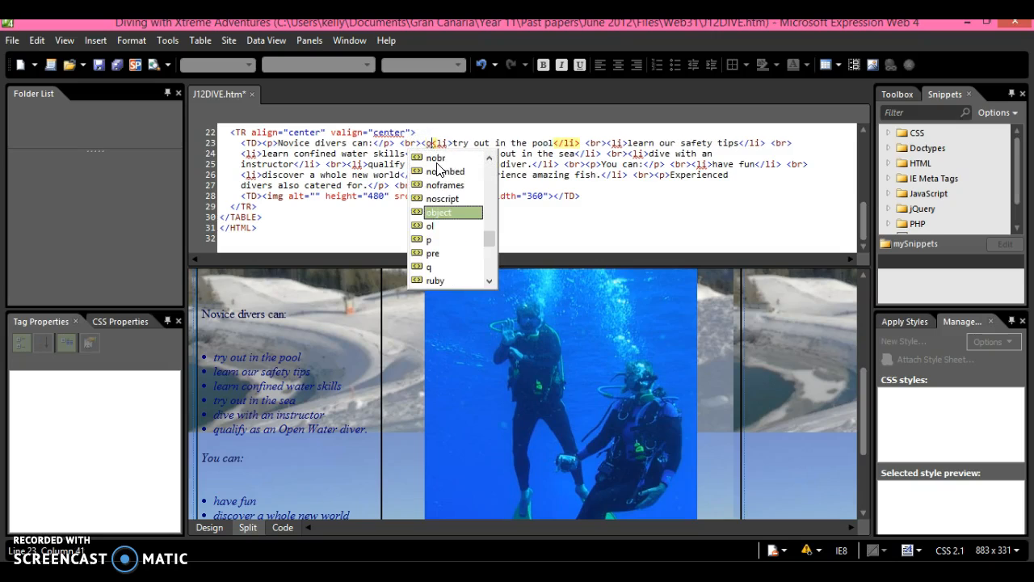
pyautogui.write('>')
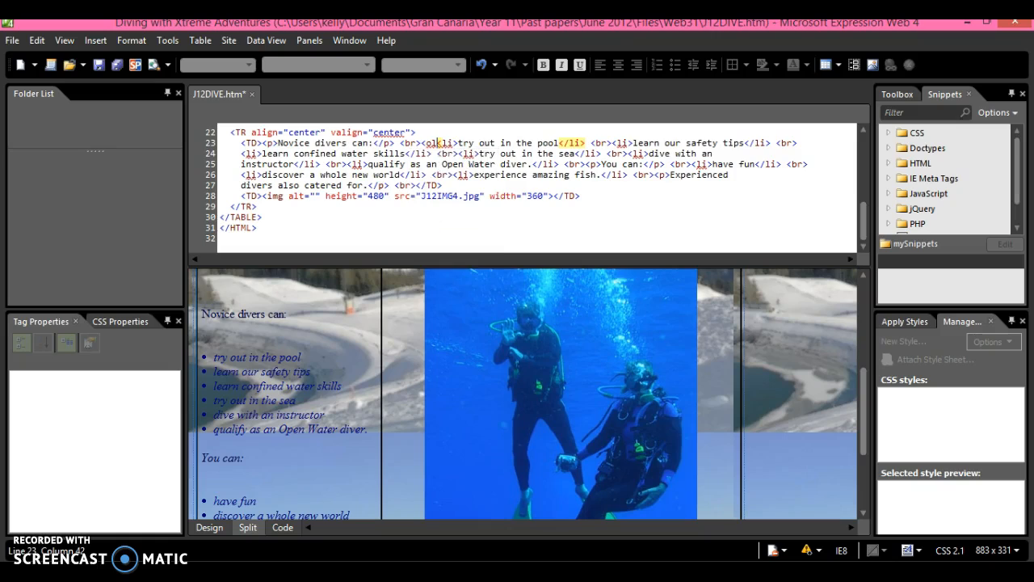
pyautogui.click(445, 147)
pyautogui.click(443, 145)
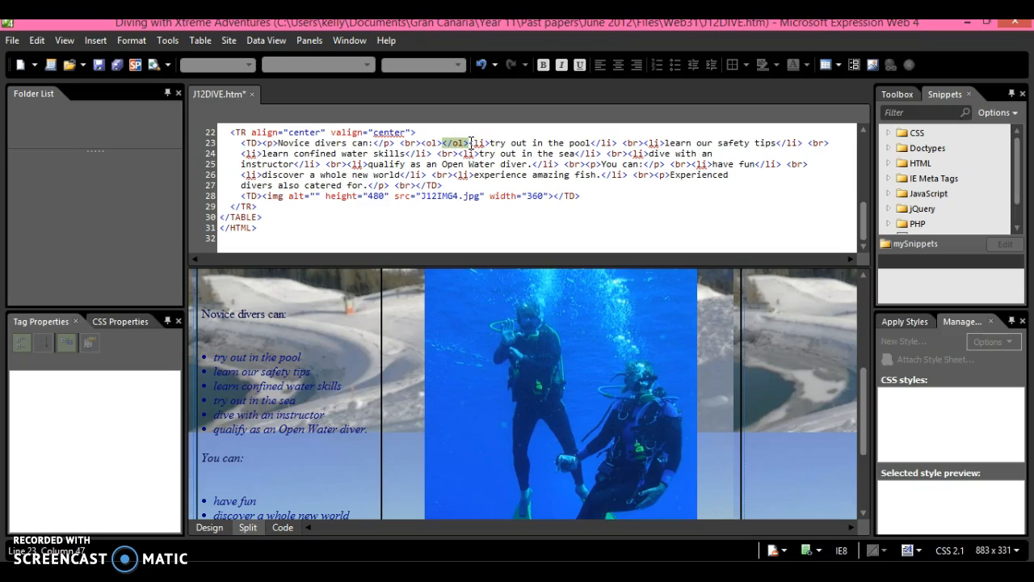
pyautogui.press('Delete')
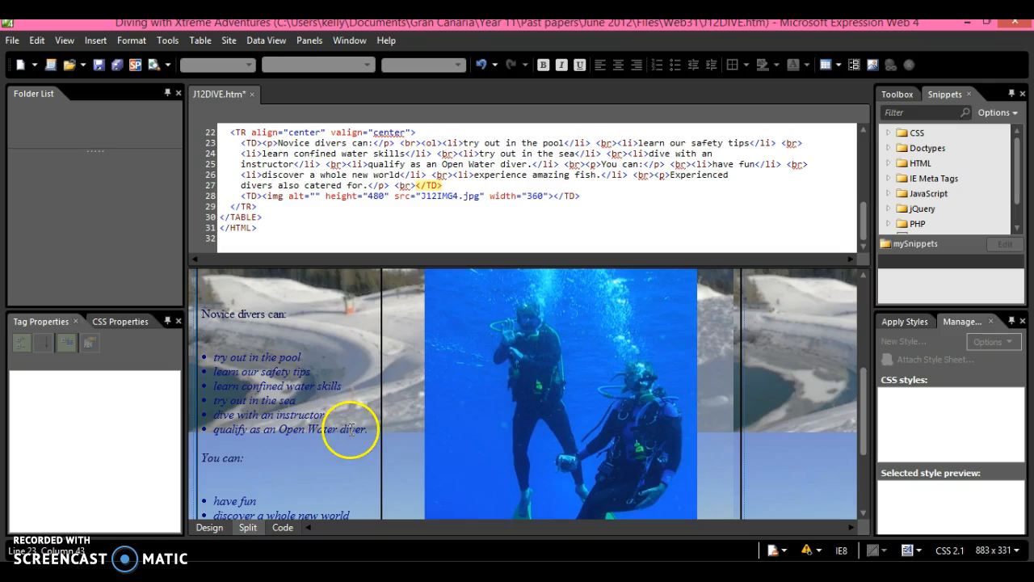
# Add </ol> after the 'qualify as an Open Water diver.' list item
pyautogui.click(560, 163)
pyautogui.write('</ol>')
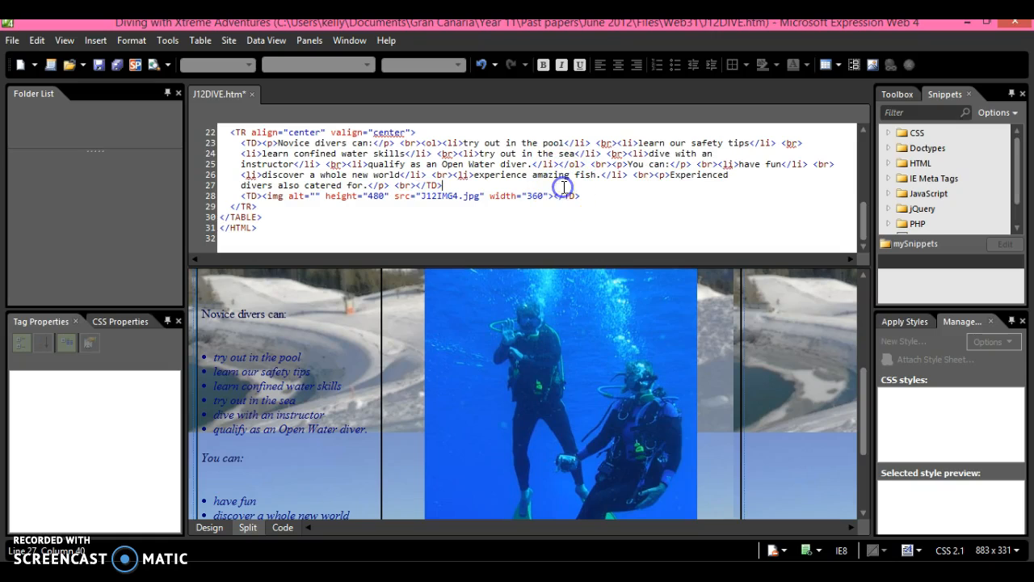
pyautogui.click(449, 191)
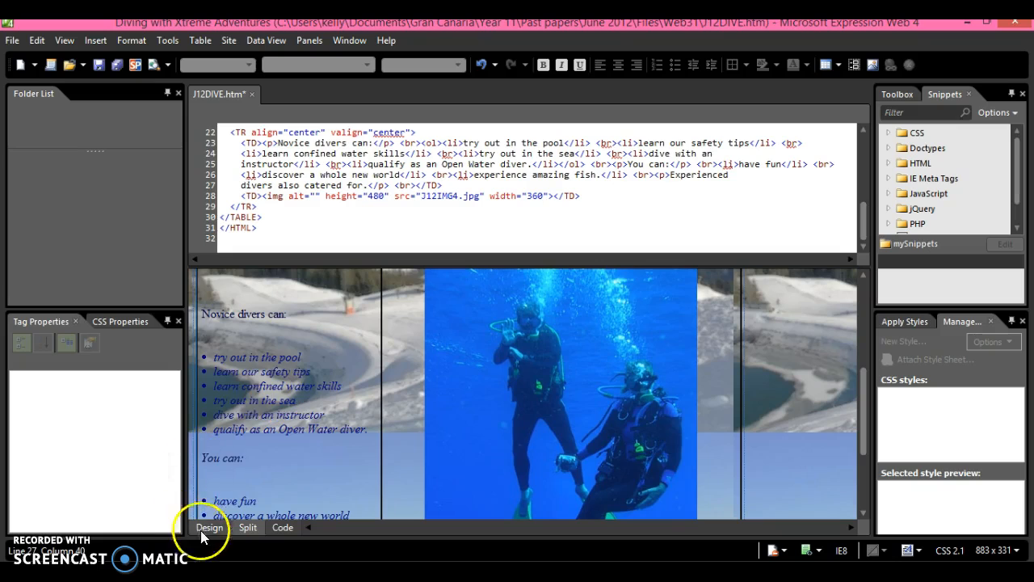
# Insert a <ul> tag before the 'have fun' item and delete the auto-added </ul>
pyautogui.click(210, 498)
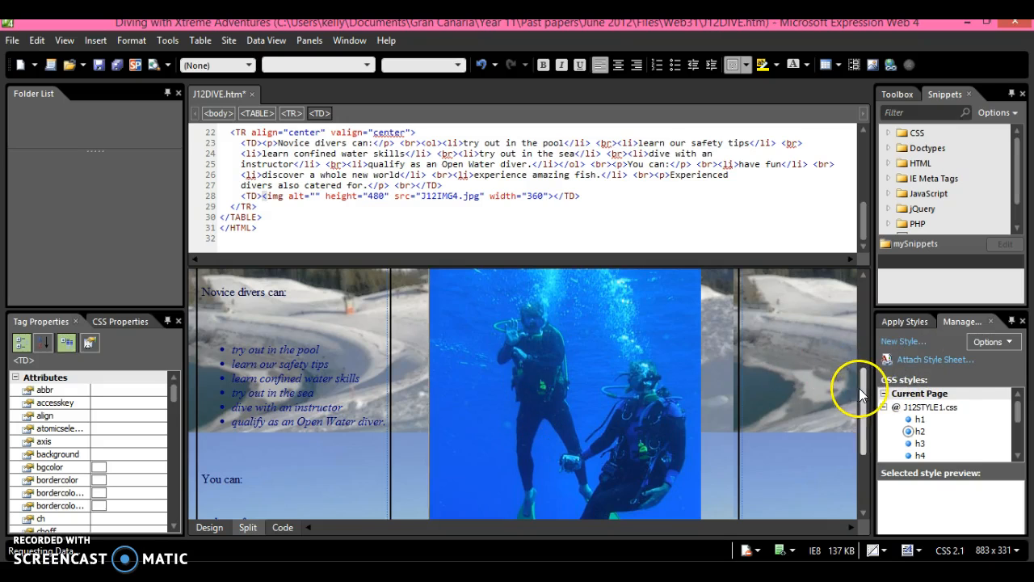
pyautogui.moveTo(860, 387); pyautogui.dragTo(861, 412)
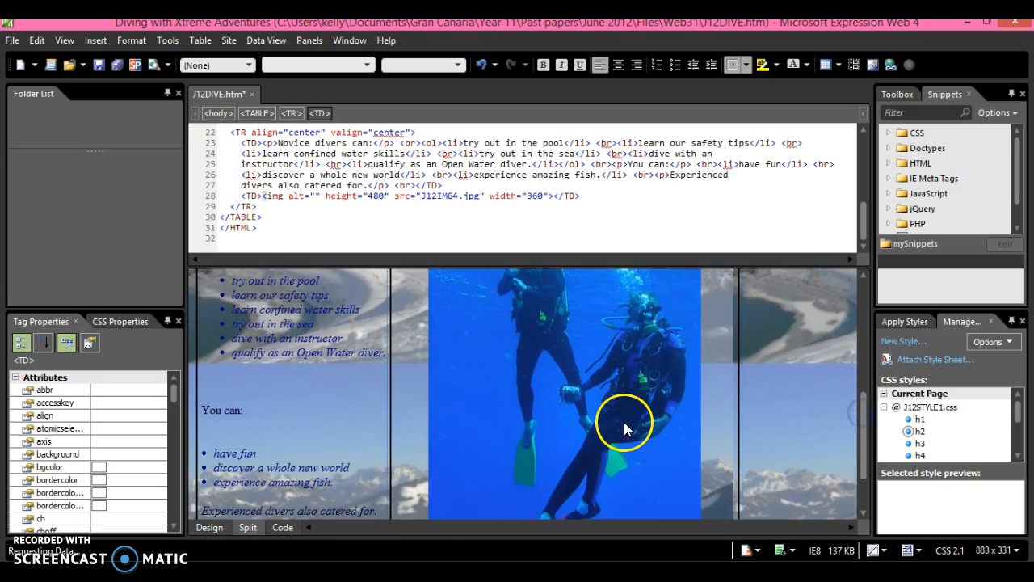
pyautogui.click(217, 459)
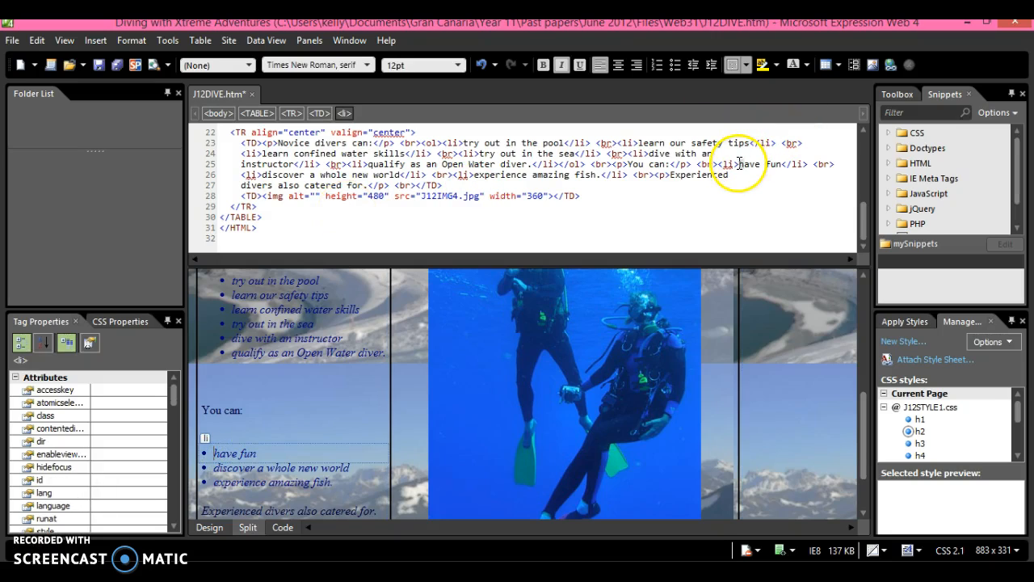
pyautogui.click(716, 164)
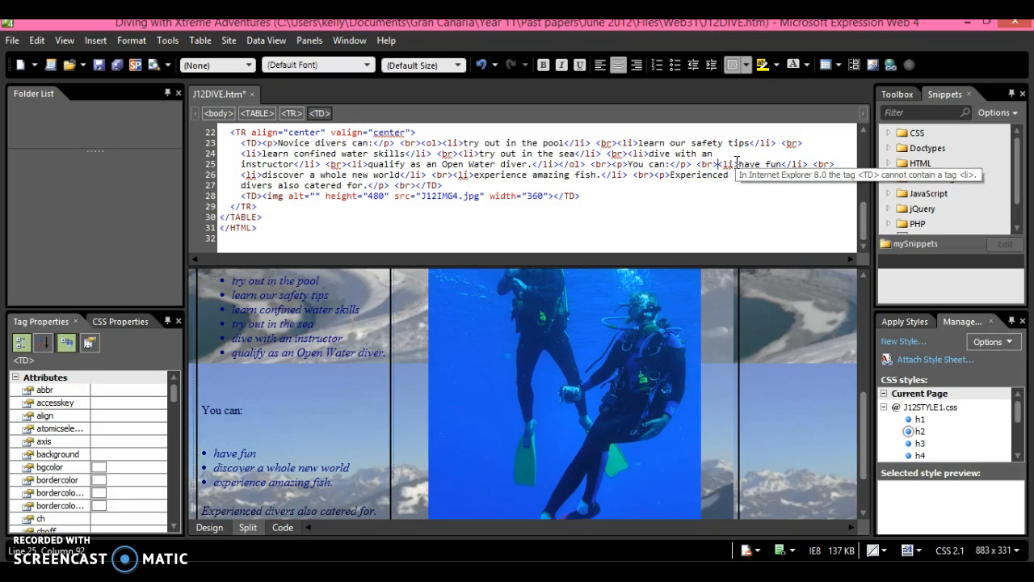
pyautogui.write('<u')
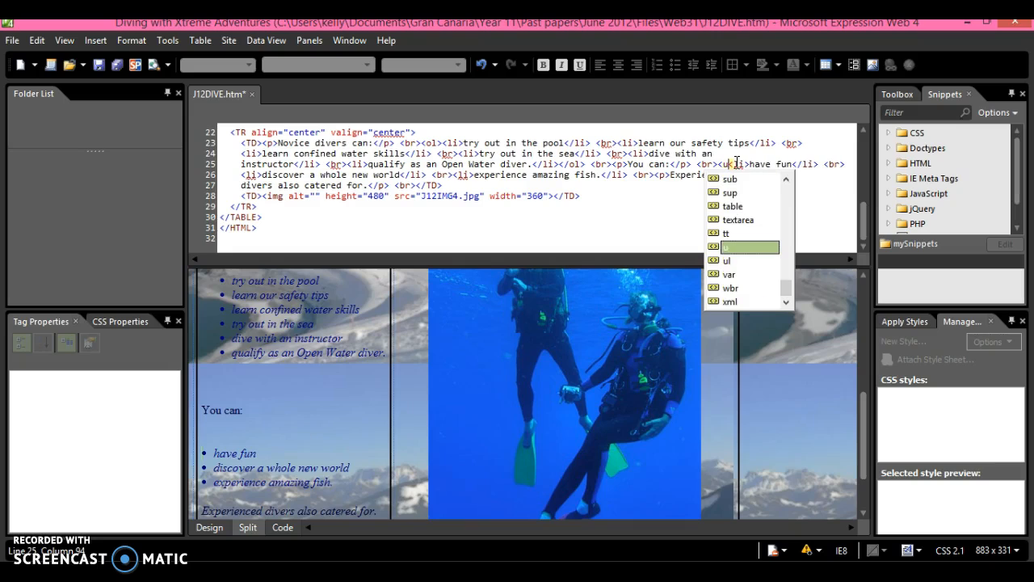
pyautogui.write('o')
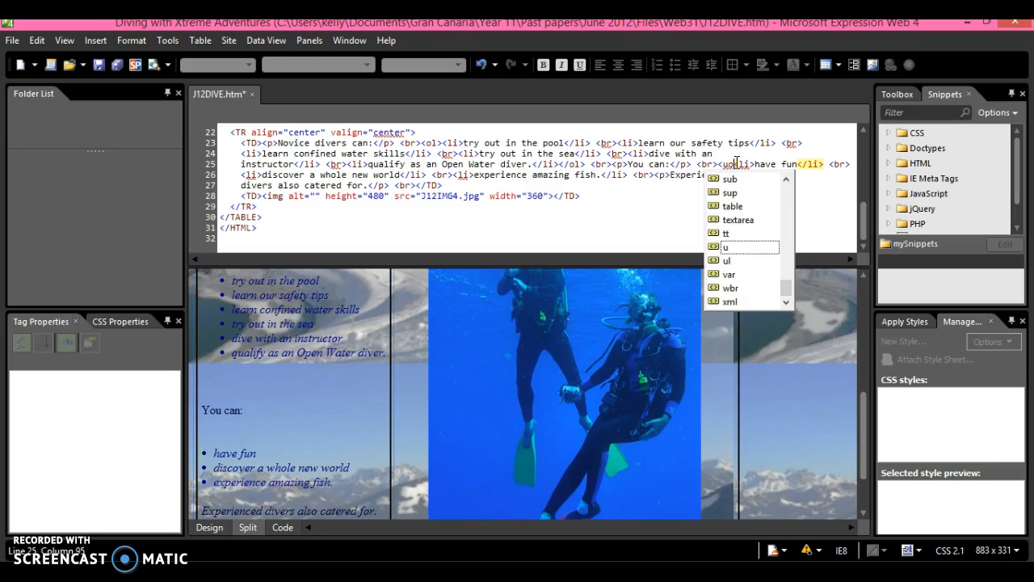
pyautogui.press('BackSpace')
pyautogui.write('l')
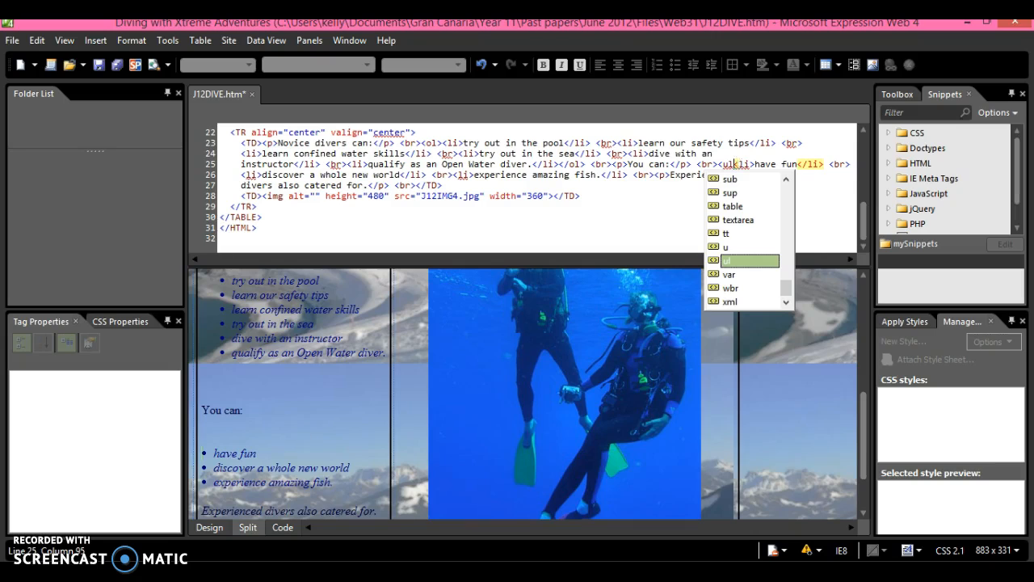
pyautogui.press('>')
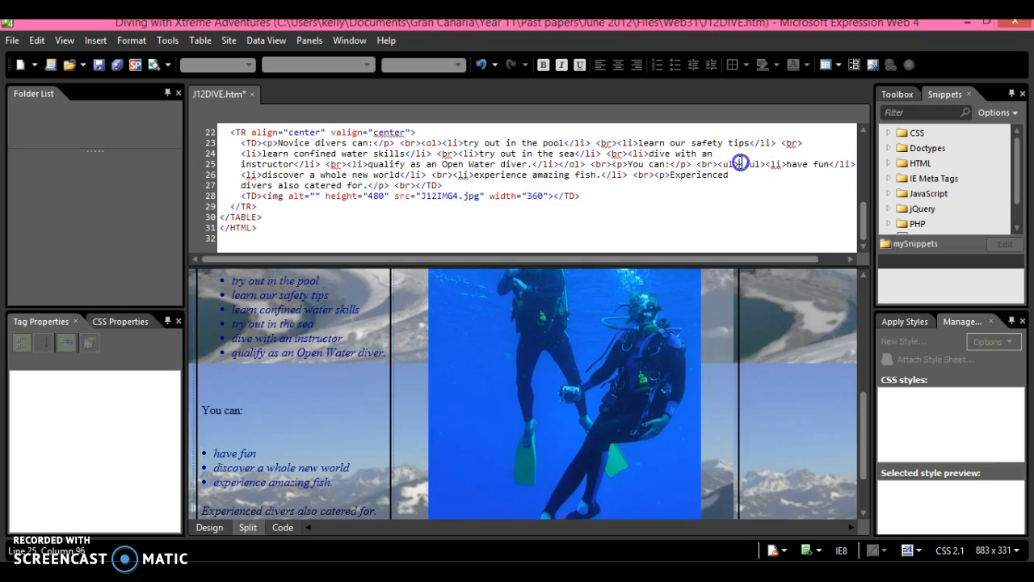
pyautogui.press('Delete')
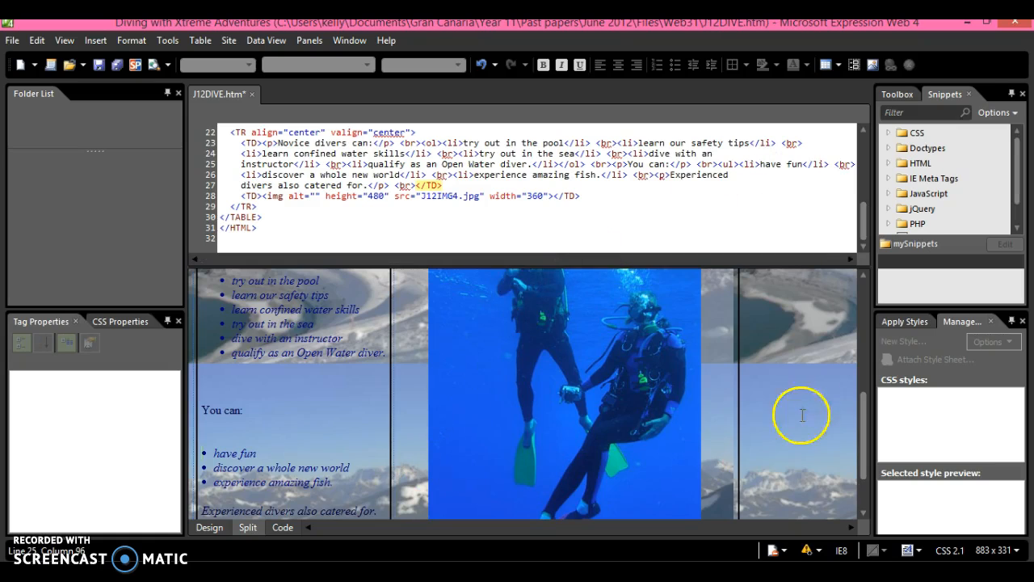
# Add </ul> after 'experience amazing fish.', removing a stray V, then switch to Design view
pyautogui.moveTo(861, 414); pyautogui.dragTo(862, 431)
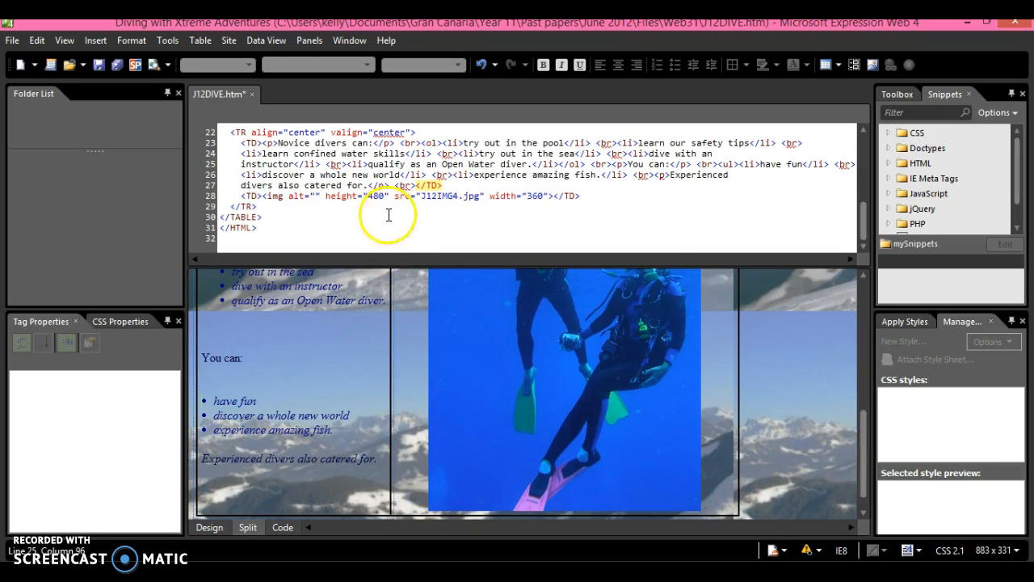
pyautogui.click(626, 173)
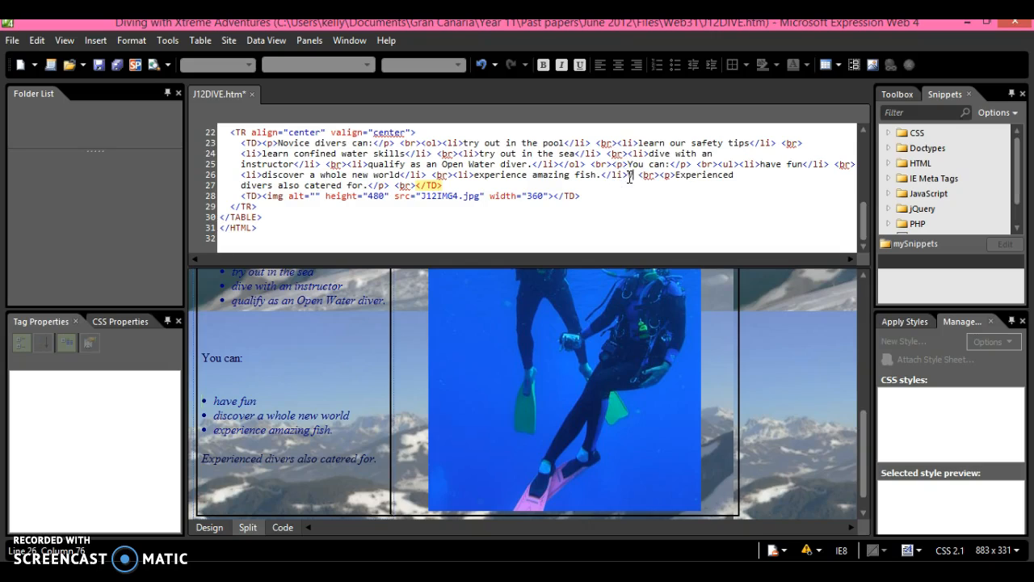
pyautogui.press('BackSpace')
pyautogui.write('</ul>')
pyautogui.click(648, 206)
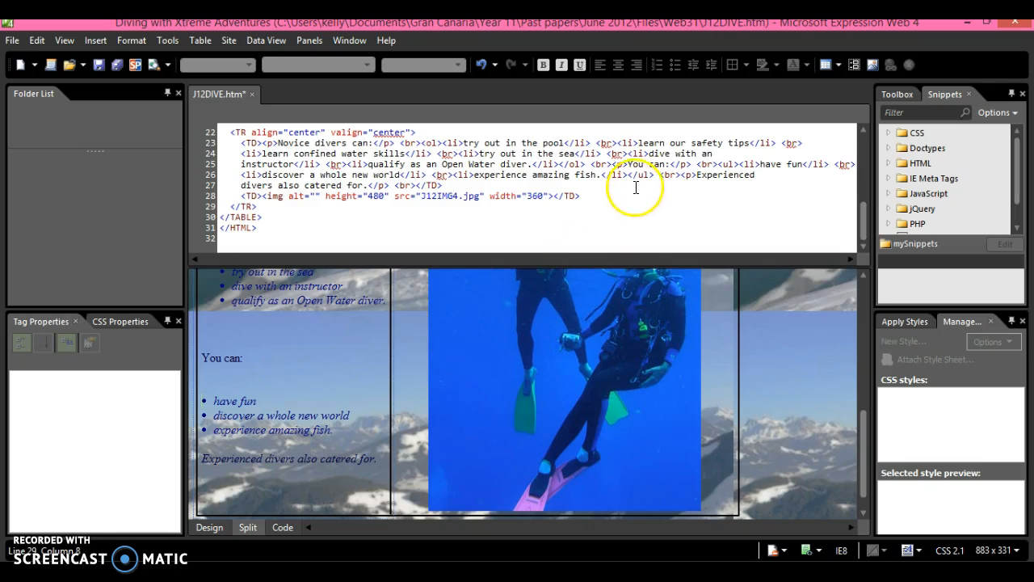
pyautogui.click(209, 527)
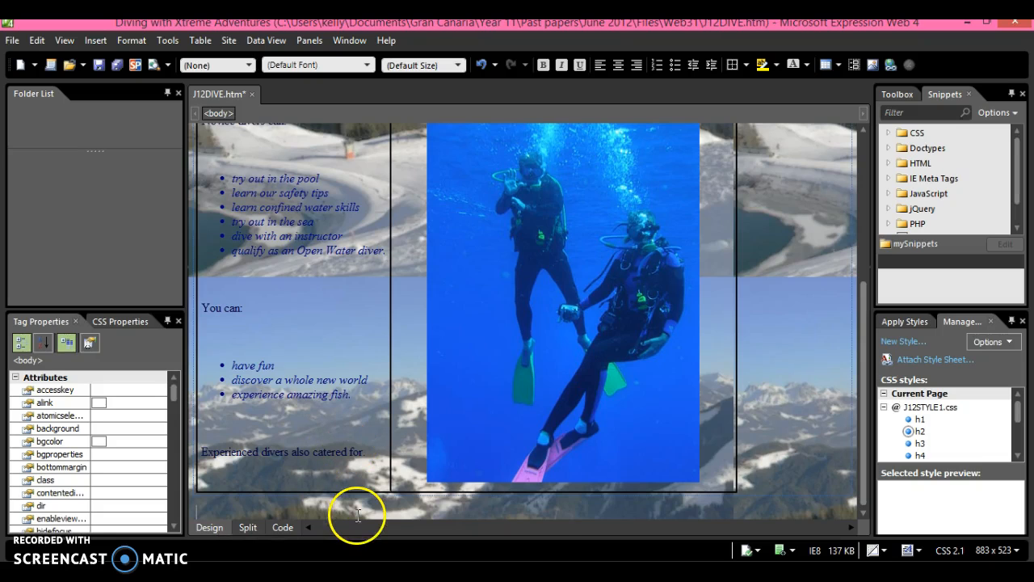
# Read questions 42–49 on page 6 of the exam paper PDF
pyautogui.click(602, 572)
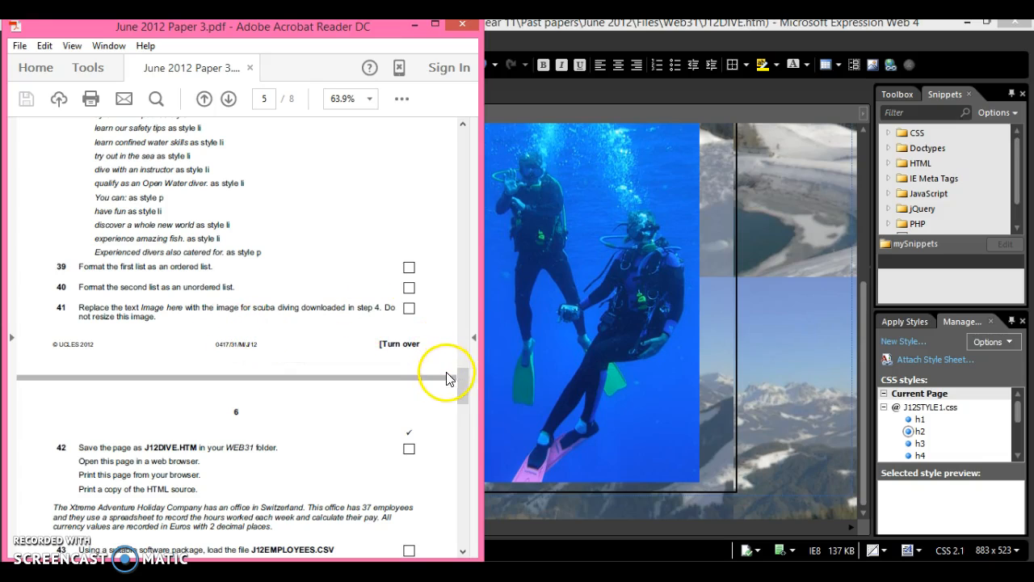
pyautogui.moveTo(458, 380); pyautogui.dragTo(458, 394)
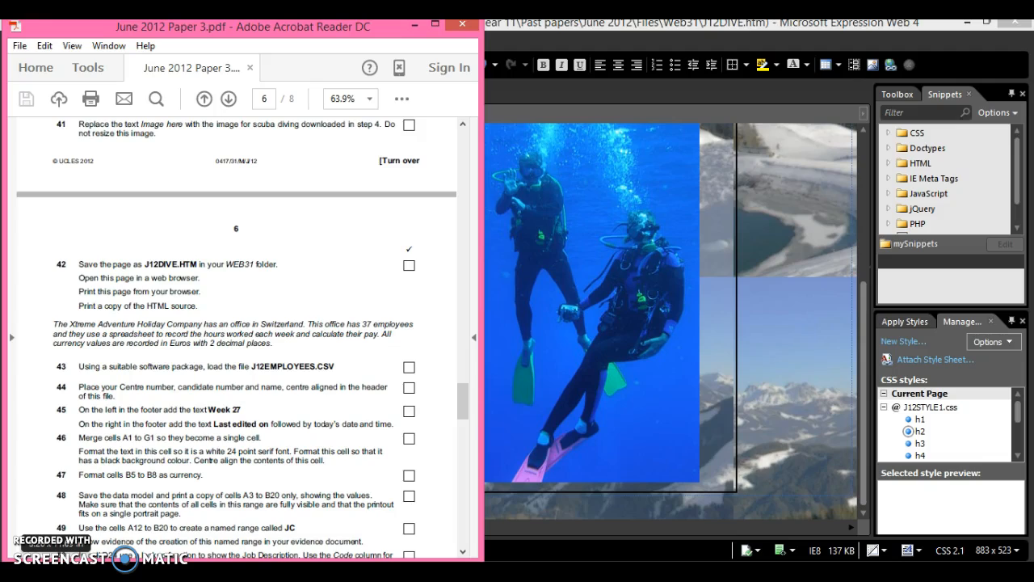
pyautogui.click(533, 356)
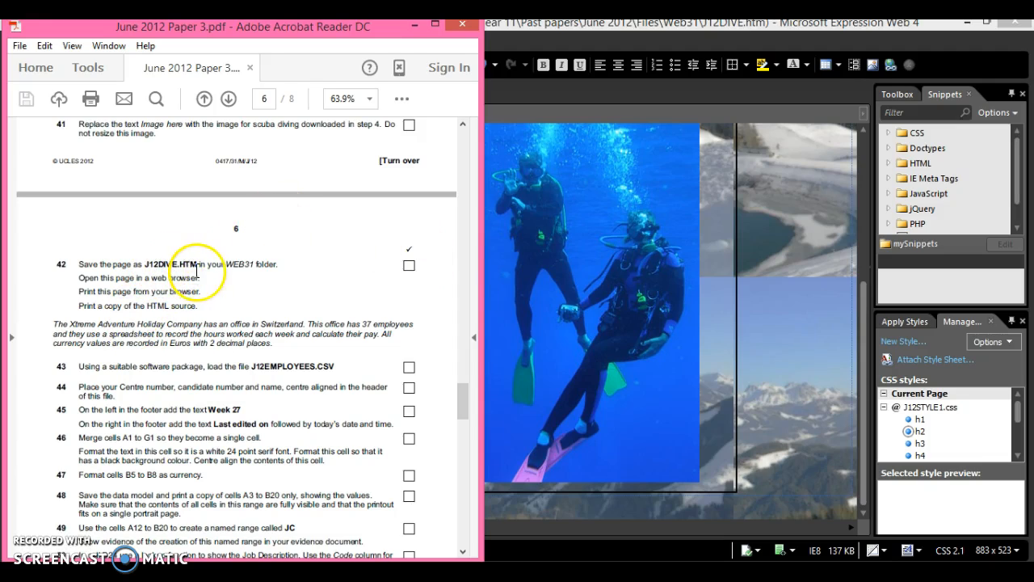
pyautogui.click(554, 274)
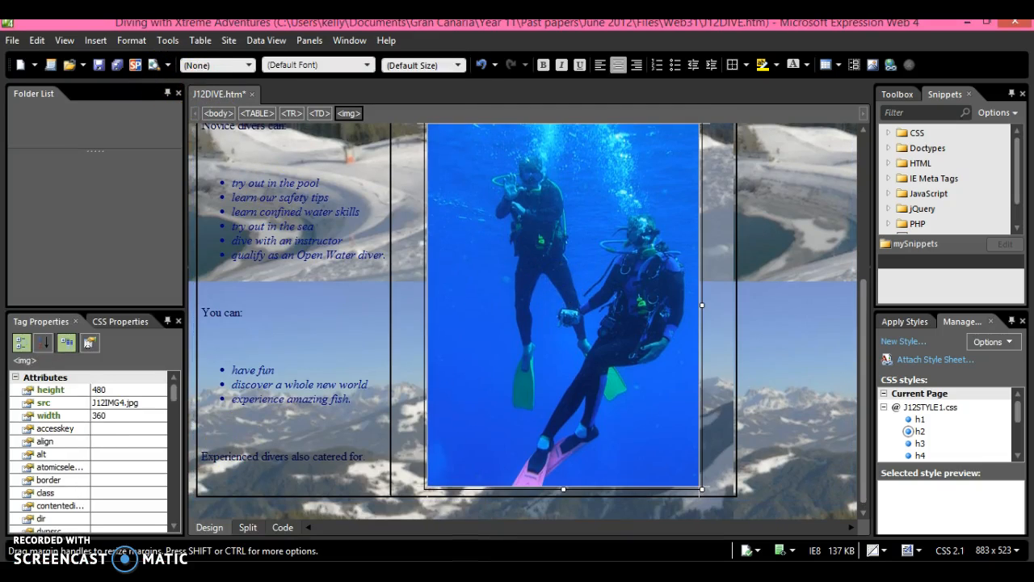
pyautogui.hotkey('alt', 'Tab')
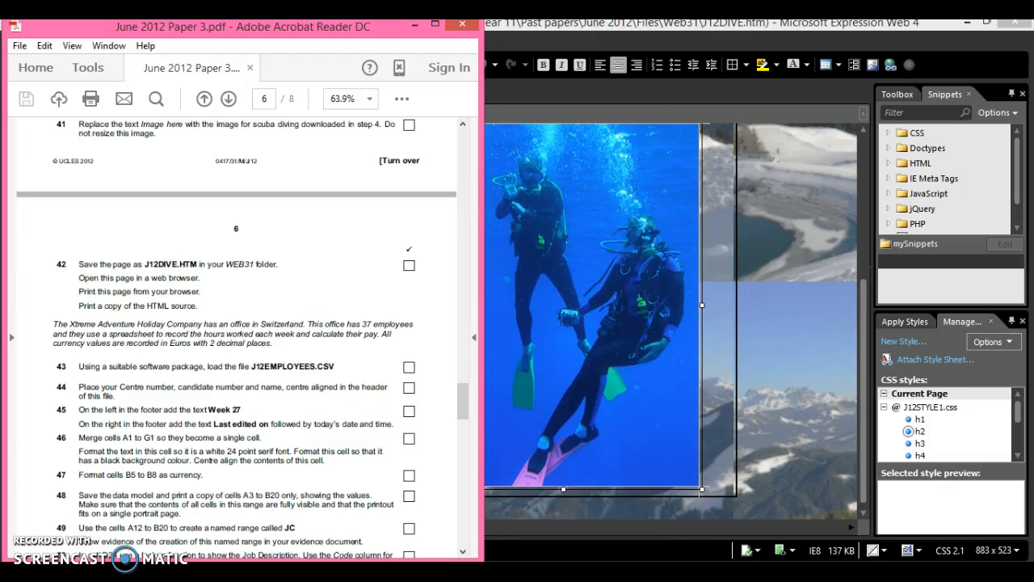
# Save J12DIVE.htm and preview it in Internet Explorer 11
pyautogui.hotkey('alt', 'Tab')
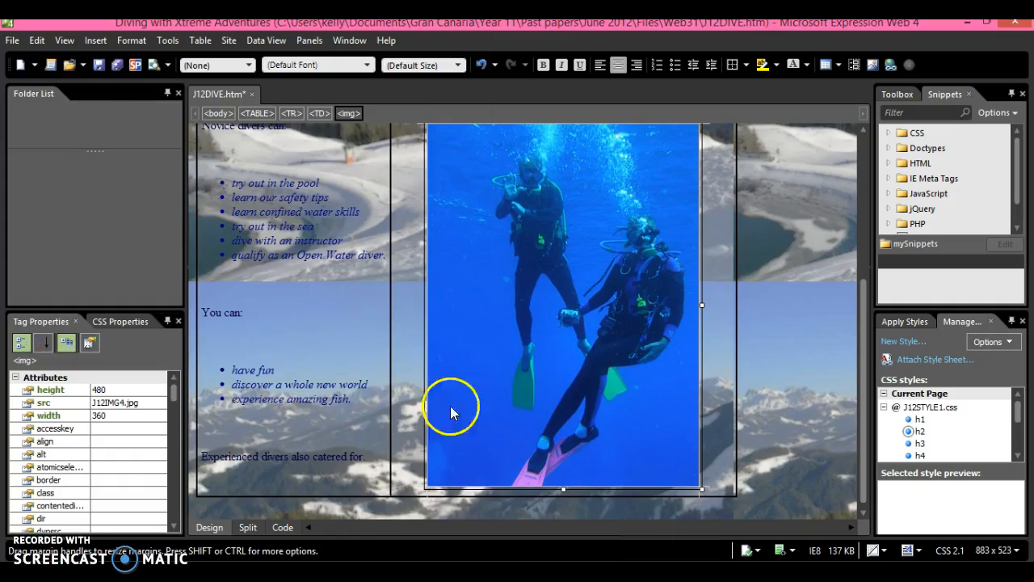
pyautogui.click(20, 46)
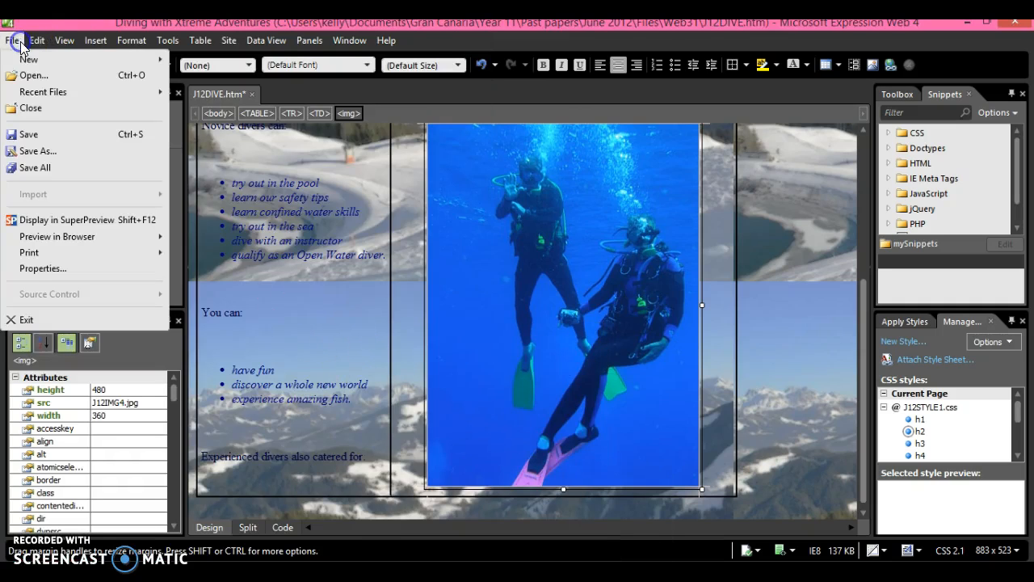
pyautogui.click(30, 131)
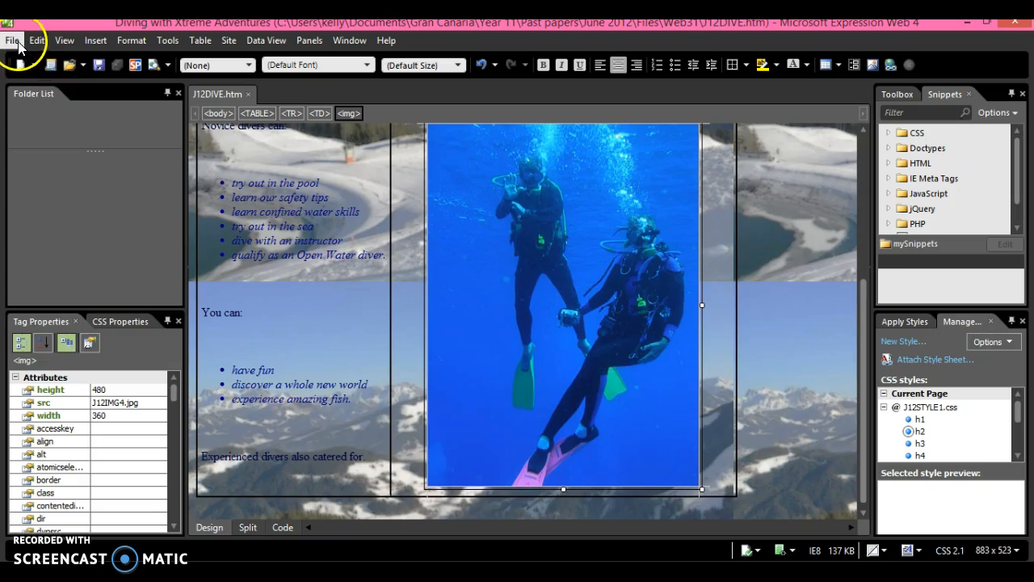
pyautogui.click(15, 42)
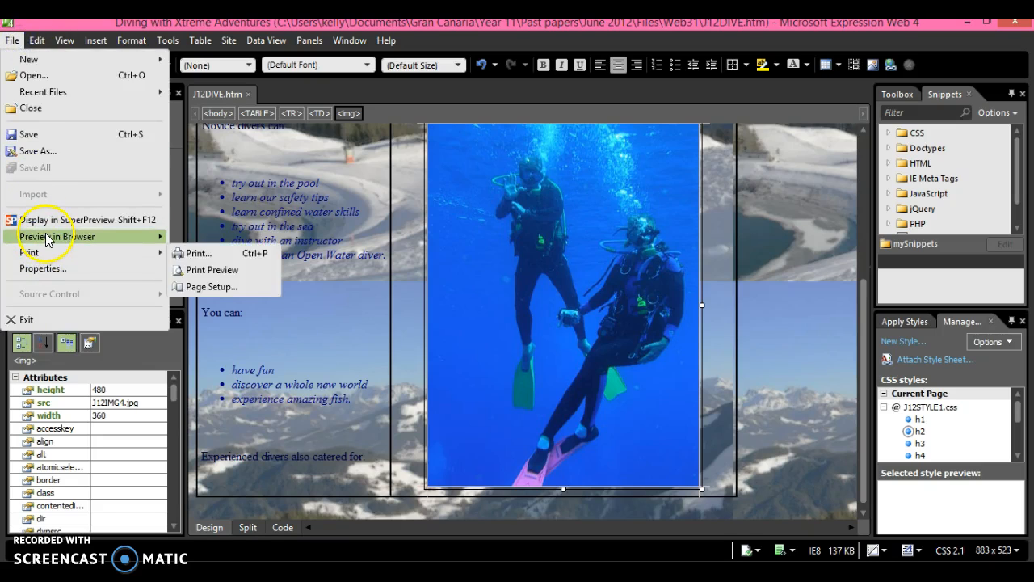
pyautogui.moveTo(53, 236)
pyautogui.click(208, 242)
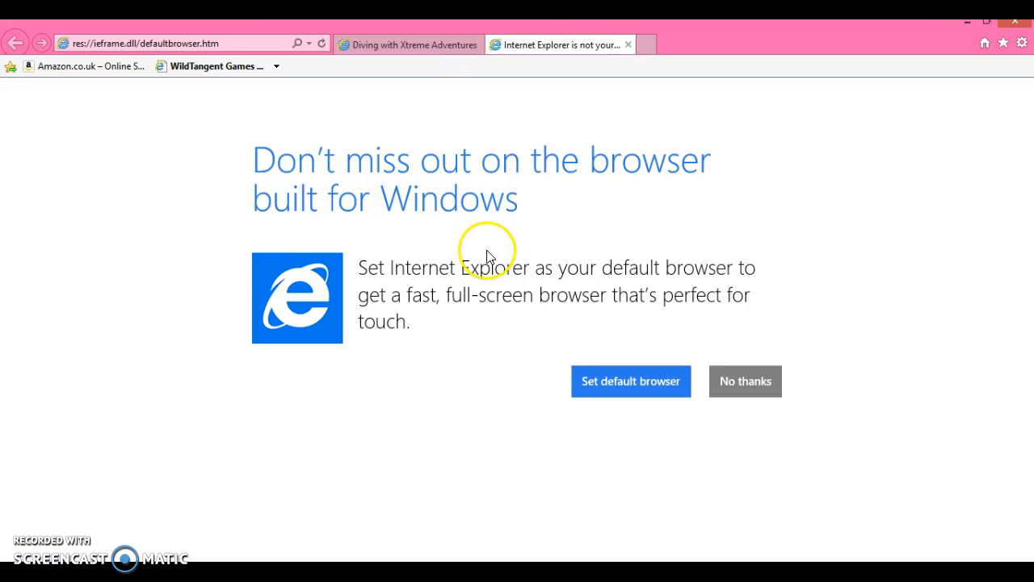
# Dismiss the default-browser prompt, view the page's HTML source, then close the source and browser
pyautogui.click(628, 45)
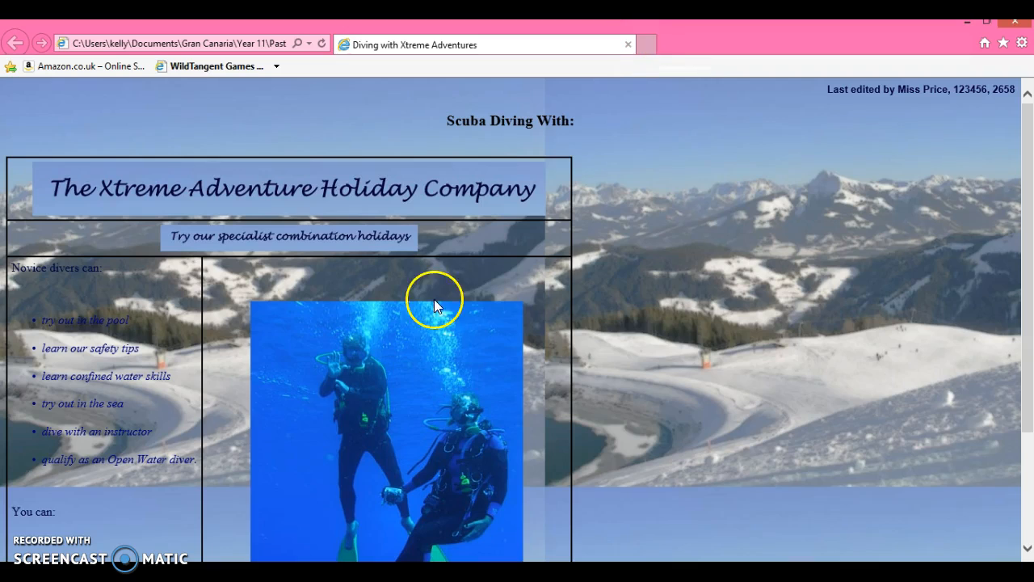
pyautogui.rightClick(349, 257)
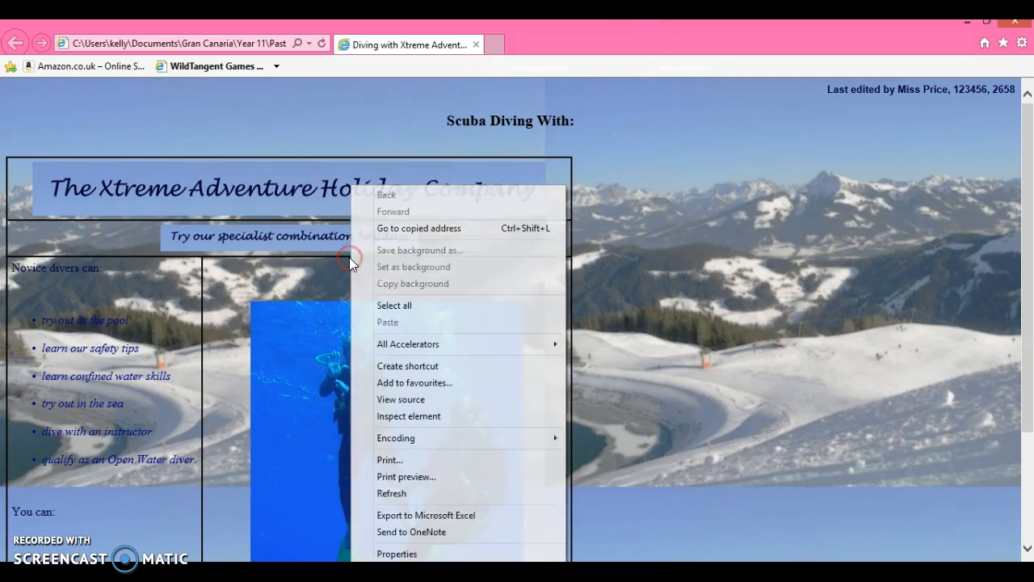
pyautogui.click(398, 400)
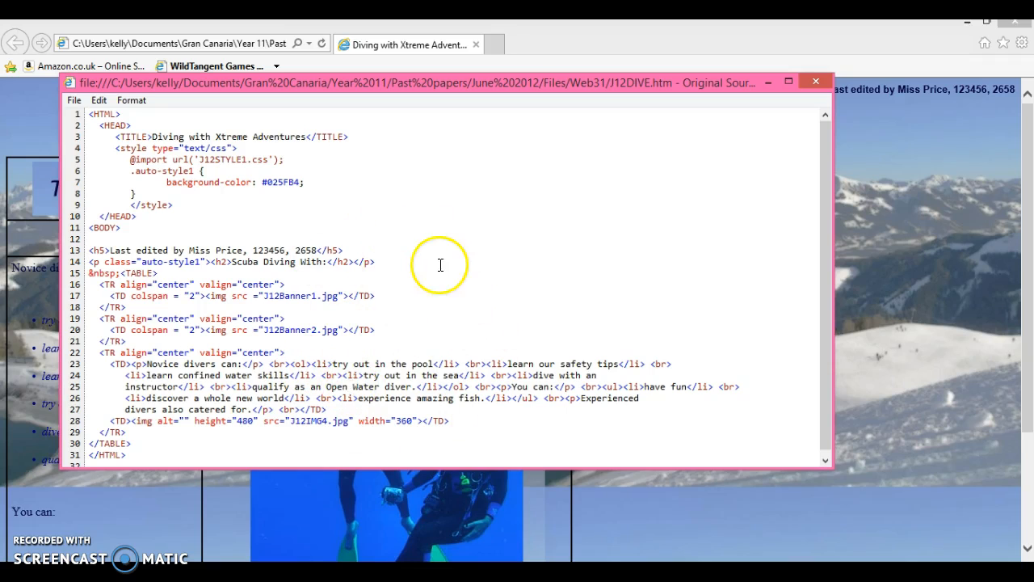
pyautogui.click(813, 80)
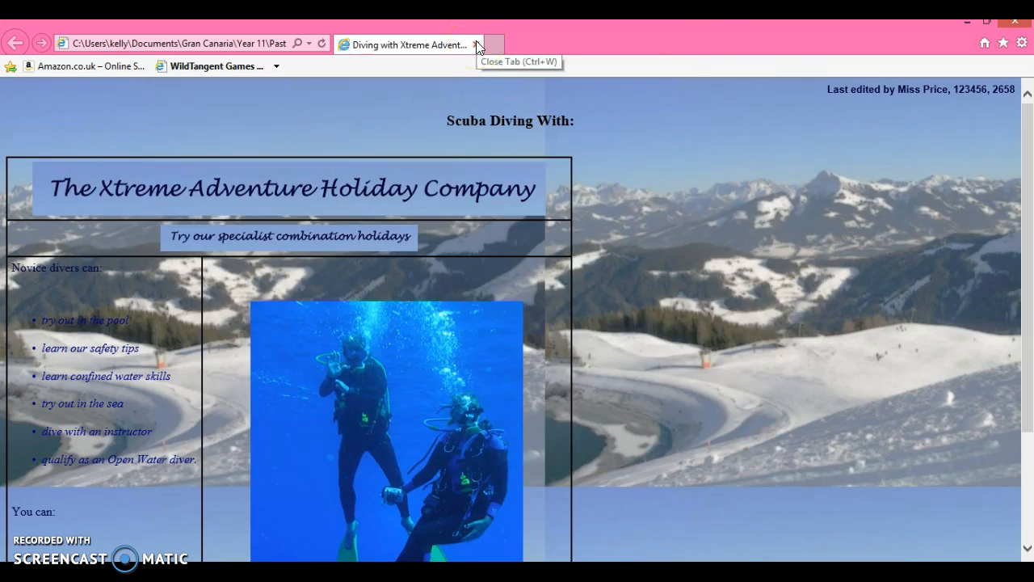
pyautogui.click(475, 44)
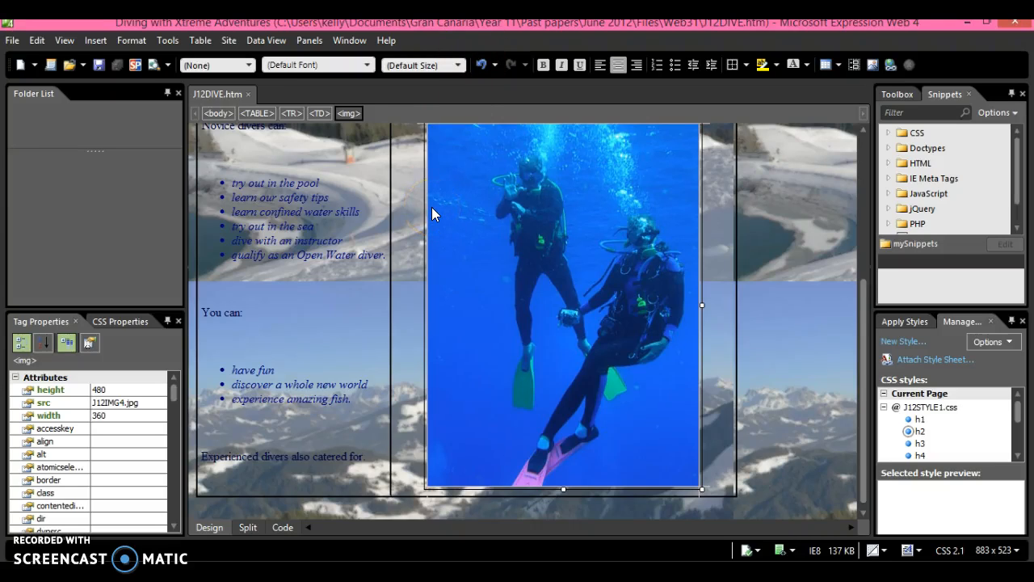
# Close the J12DIVE.htm tab, Expression Web, and the Web31 folder window
pyautogui.click(248, 94)
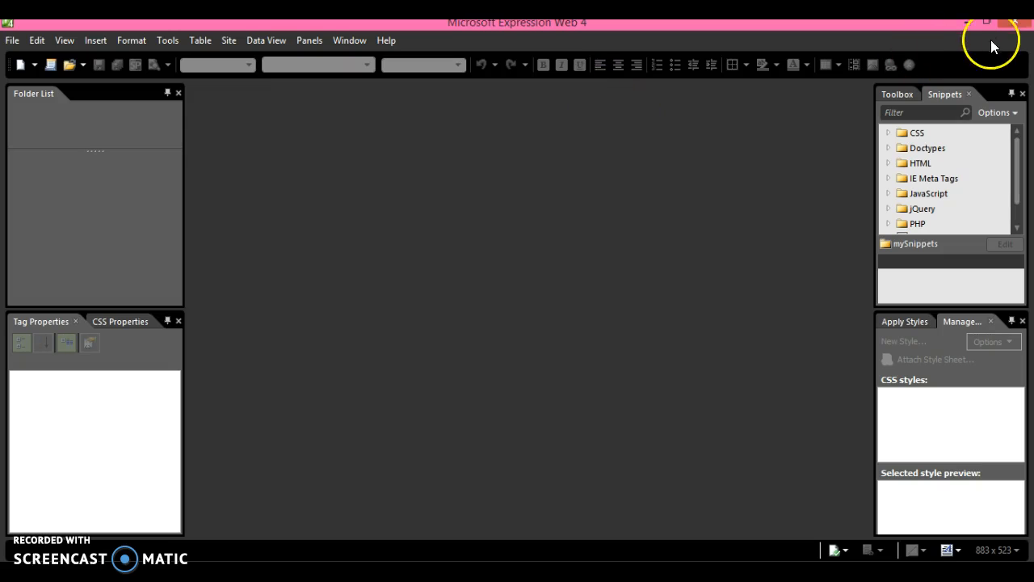
pyautogui.click(1011, 26)
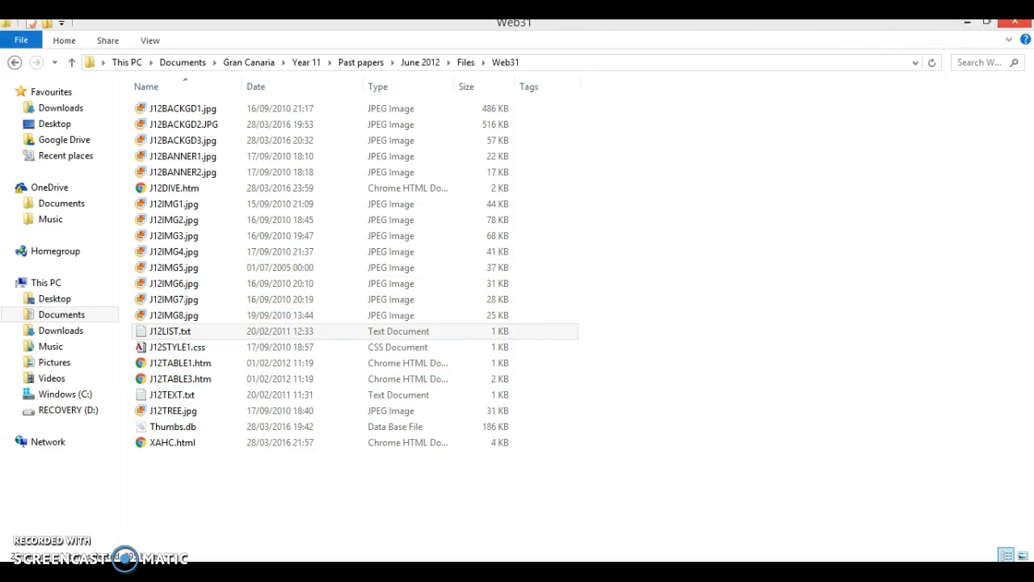
pyautogui.click(1024, 24)
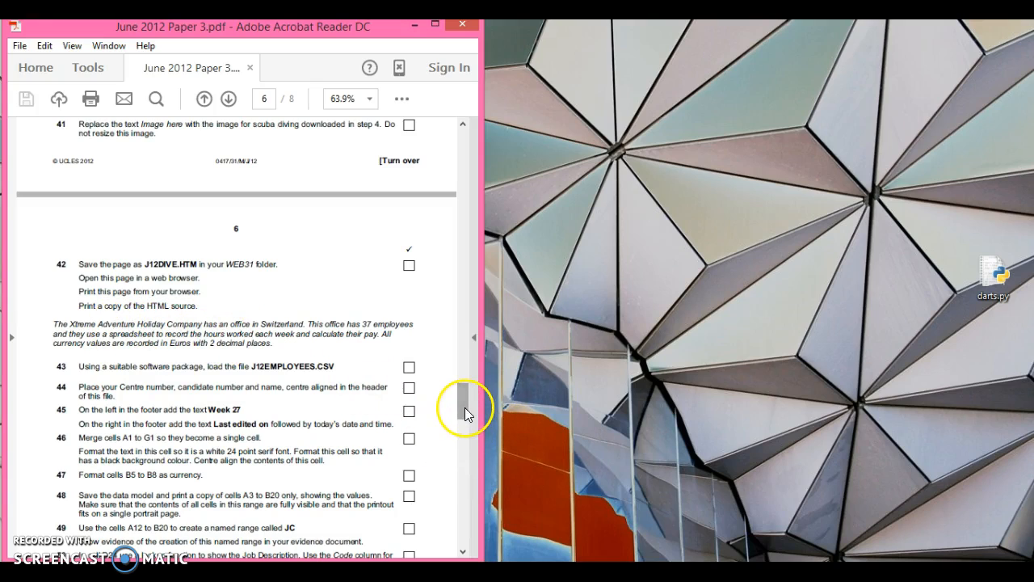
# Scroll to question 43 and highlight 'Euros with 2 decimal places.' in the paper
pyautogui.moveTo(464, 407); pyautogui.dragTo(461, 421)
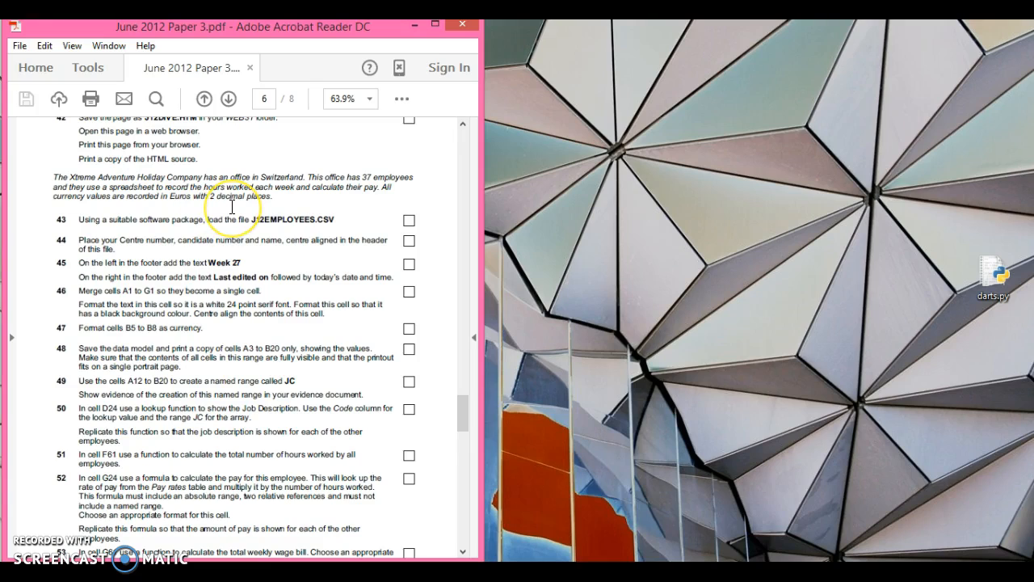
pyautogui.moveTo(170, 197); pyautogui.dragTo(273, 204)
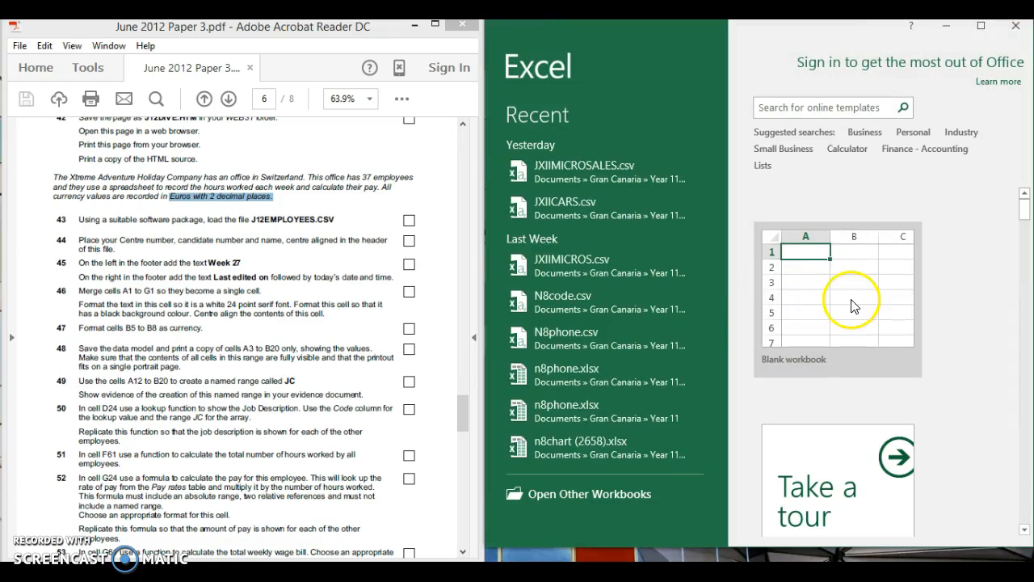
# Create a blank workbook, maximise Excel, and start a From Text import on the Data tab
pyautogui.click(850, 299)
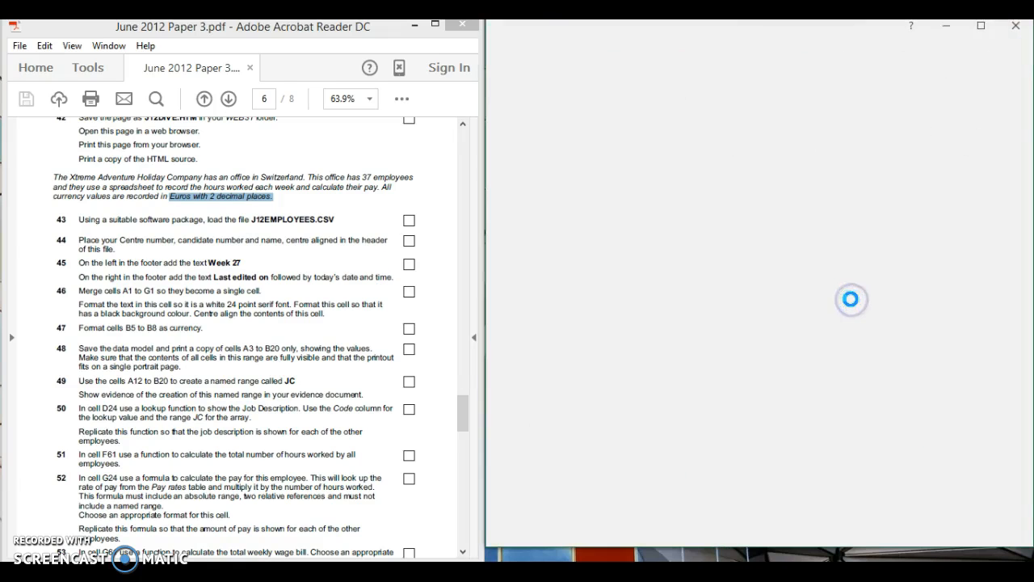
pyautogui.click(851, 298)
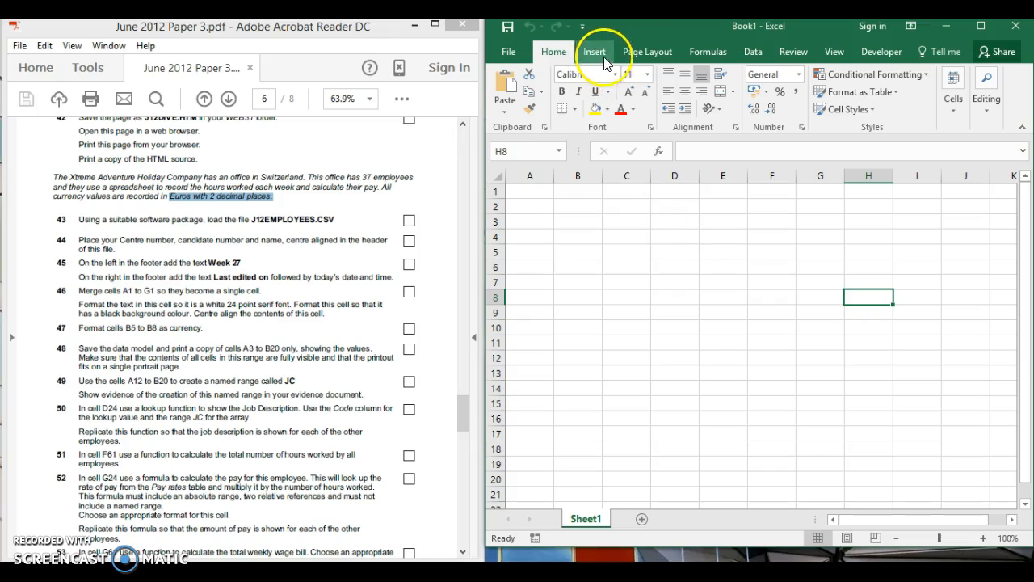
pyautogui.click(754, 54)
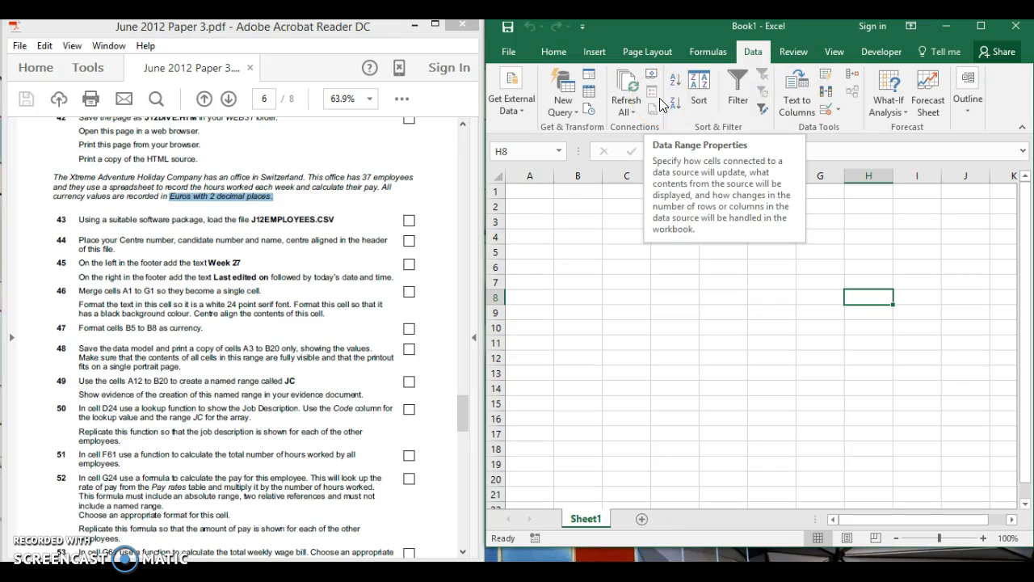
pyautogui.click(980, 29)
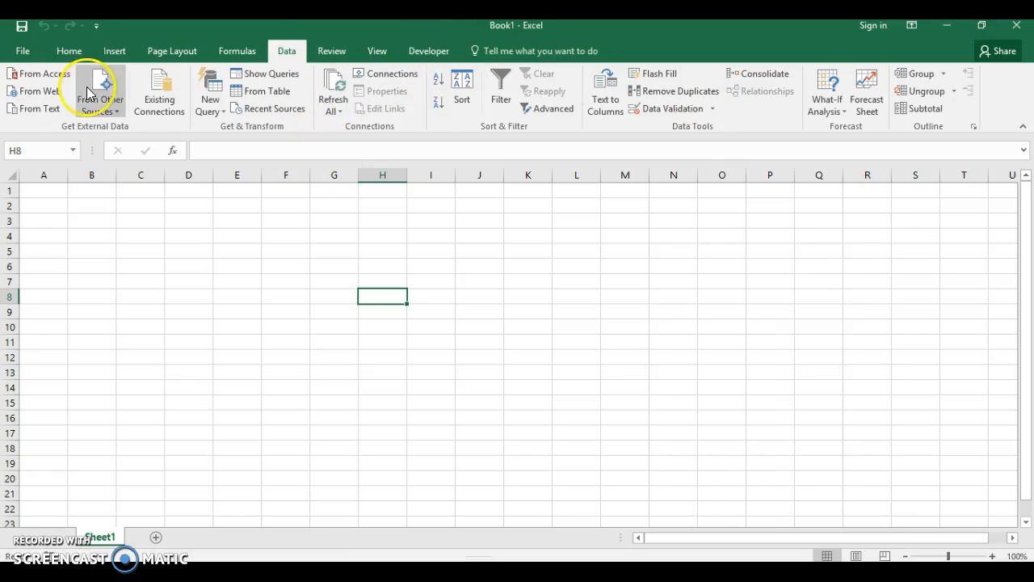
pyautogui.click(51, 110)
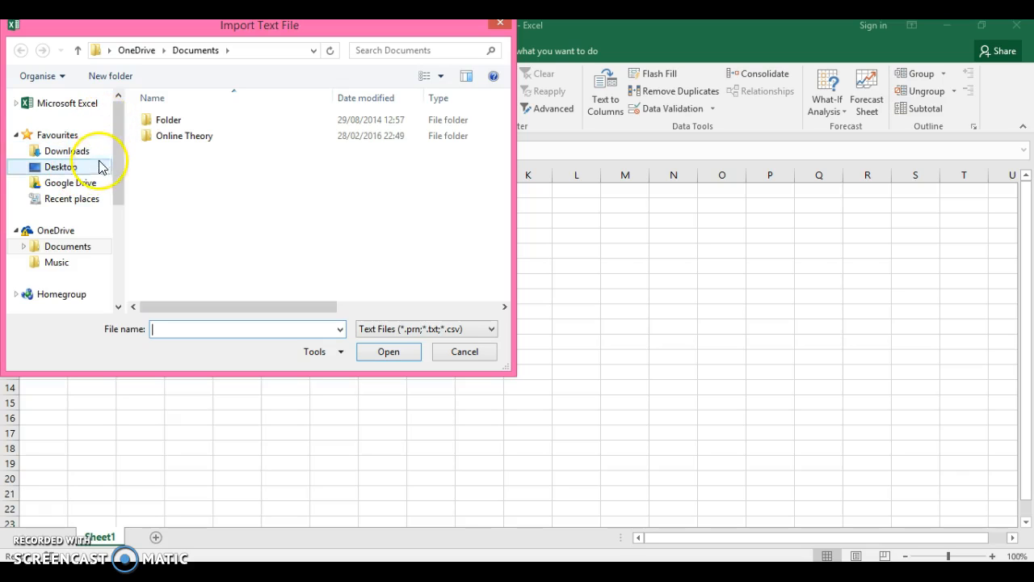
# Browse from Documents into the Gran Canaria > Year 11 folder
pyautogui.moveTo(119, 181); pyautogui.dragTo(111, 224)
pyautogui.click(92, 257)
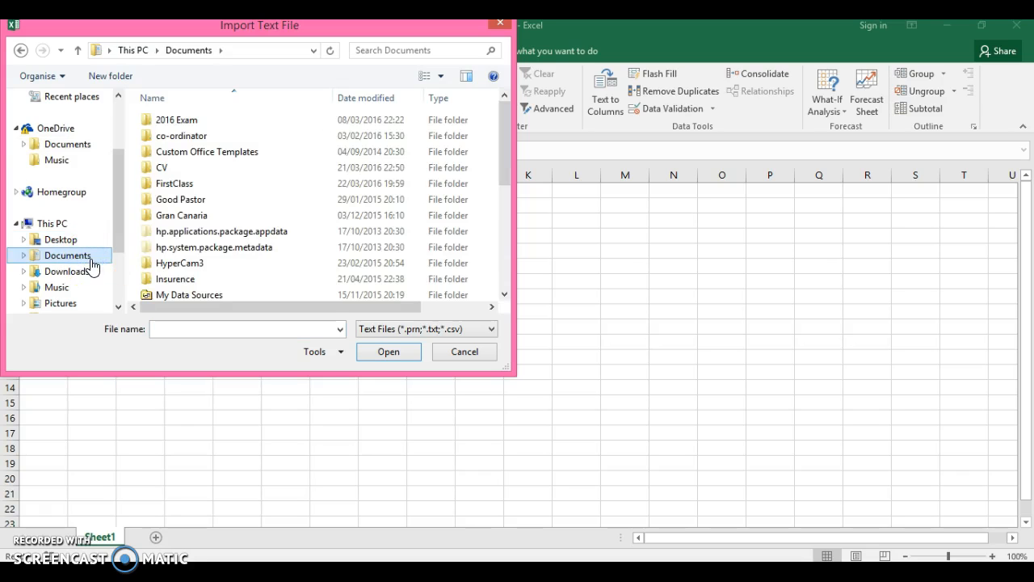
pyautogui.click(196, 215)
pyautogui.doubleClick(196, 215)
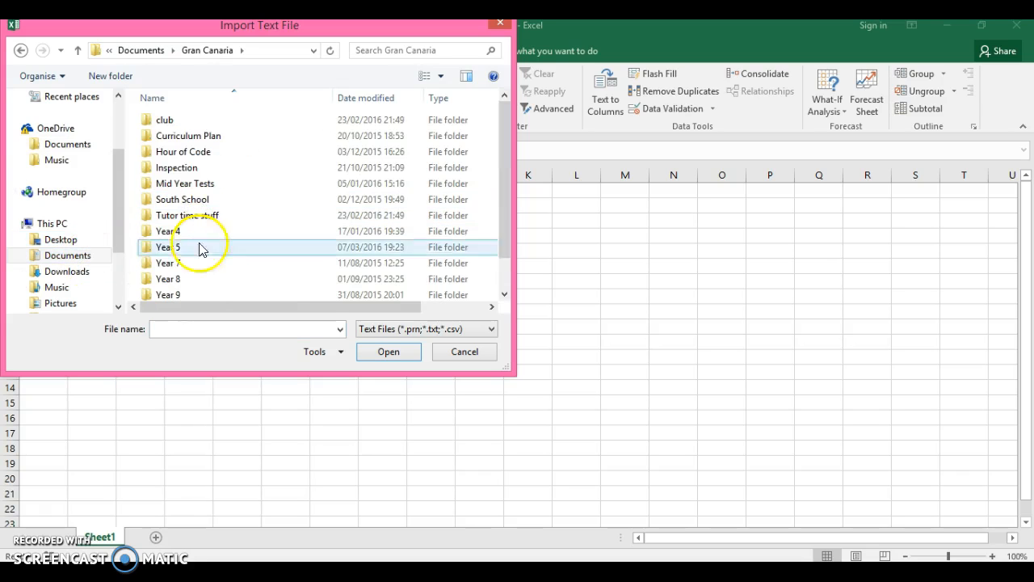
pyautogui.click(504, 277)
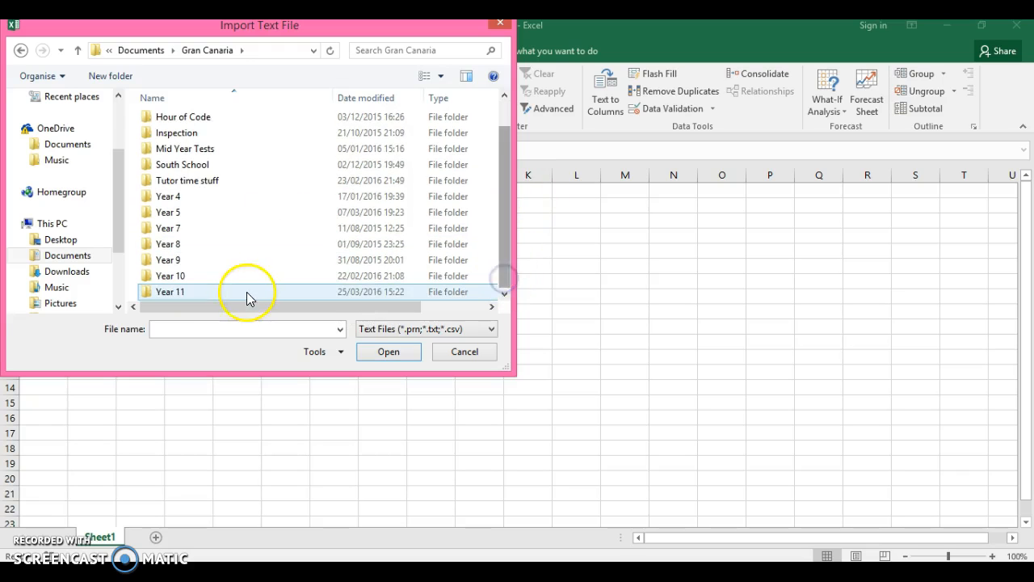
pyautogui.click(232, 296)
pyautogui.doubleClick(232, 295)
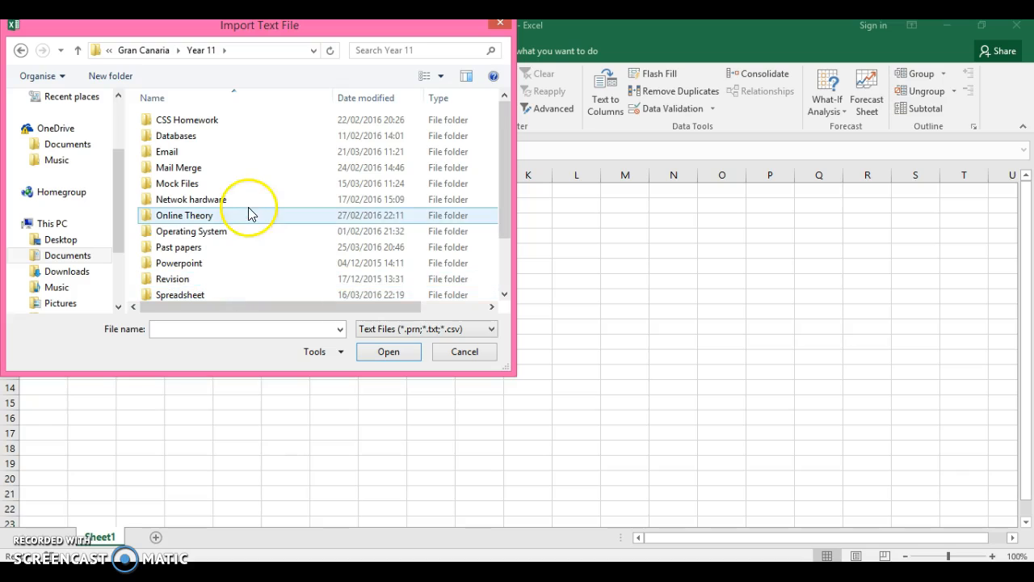
# Open Past papers > June 2012 > Files > June 2012 Paper 3 Files and import J12EMPLOYEES.csv
pyautogui.doubleClick(178, 247)
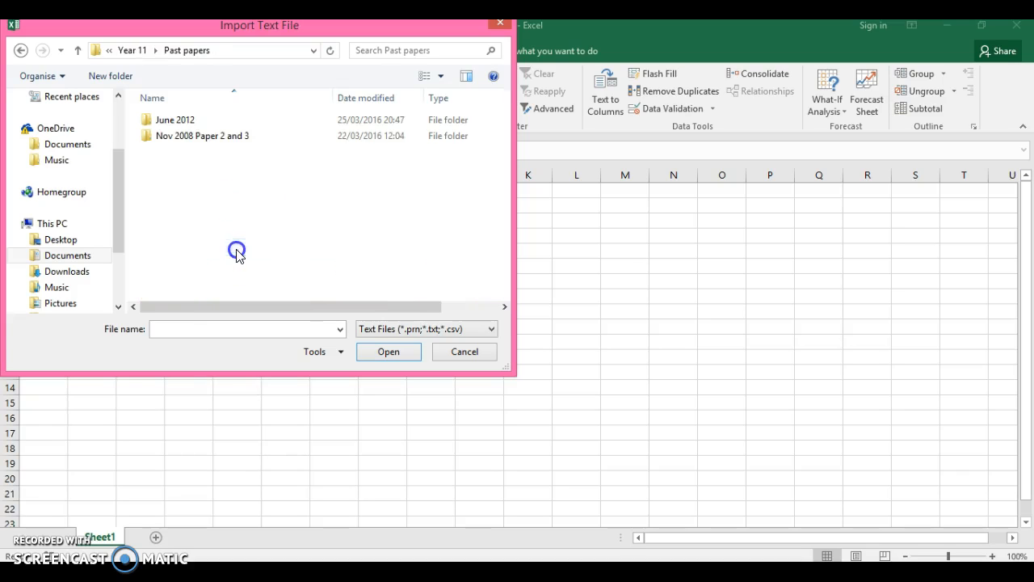
pyautogui.click(231, 139)
pyautogui.doubleClick(223, 120)
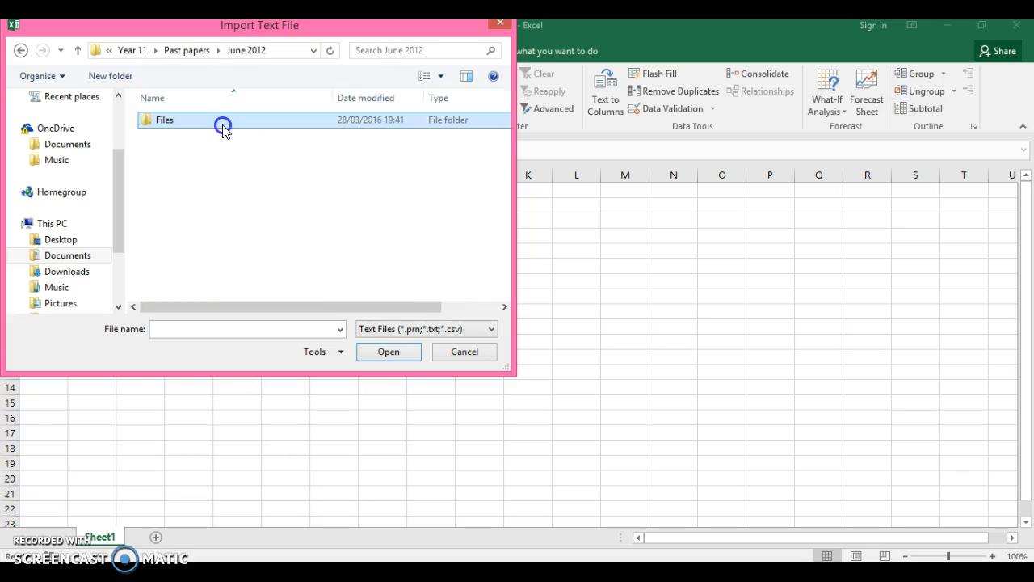
pyautogui.doubleClick(223, 127)
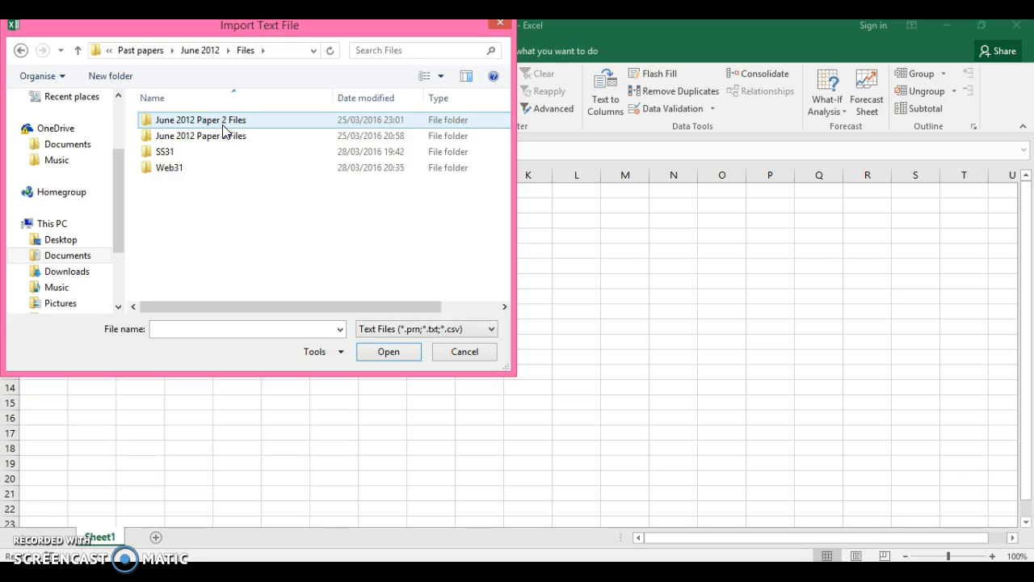
pyautogui.doubleClick(220, 133)
pyautogui.click(174, 139)
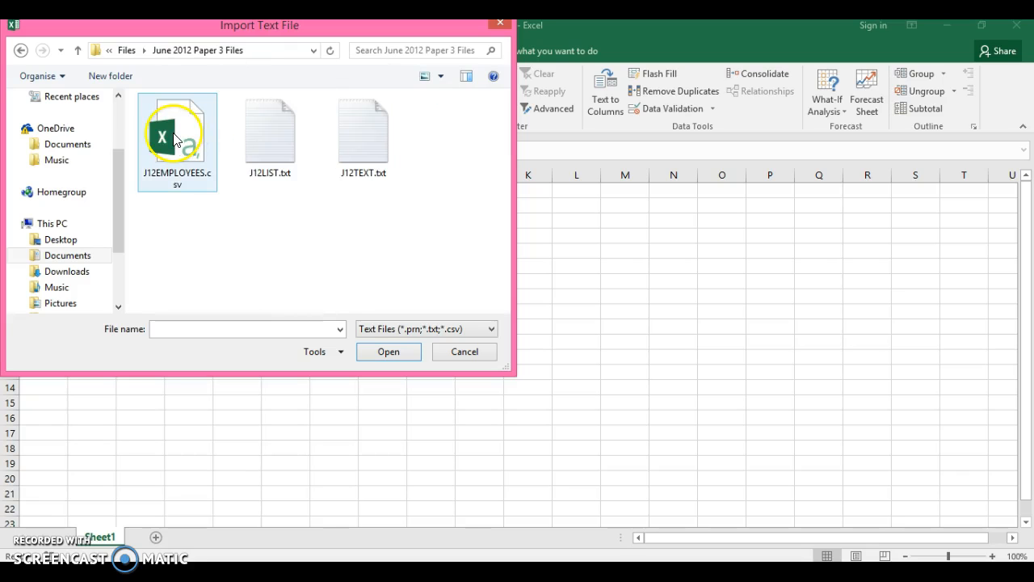
pyautogui.click(387, 351)
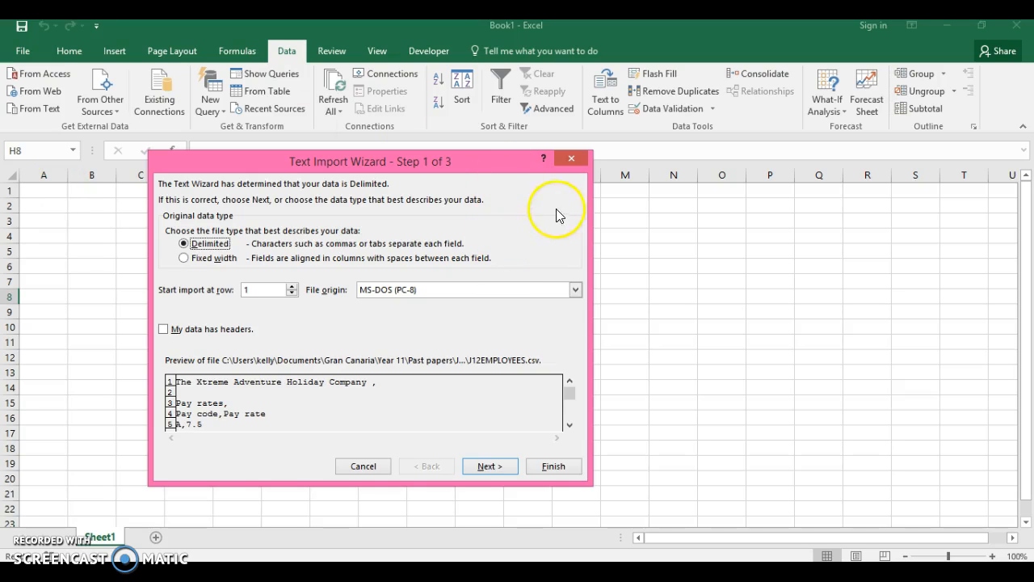
# Cancel the first import, select cell A1, and re-import J12EMPLOYEES.csv
pyautogui.click(372, 465)
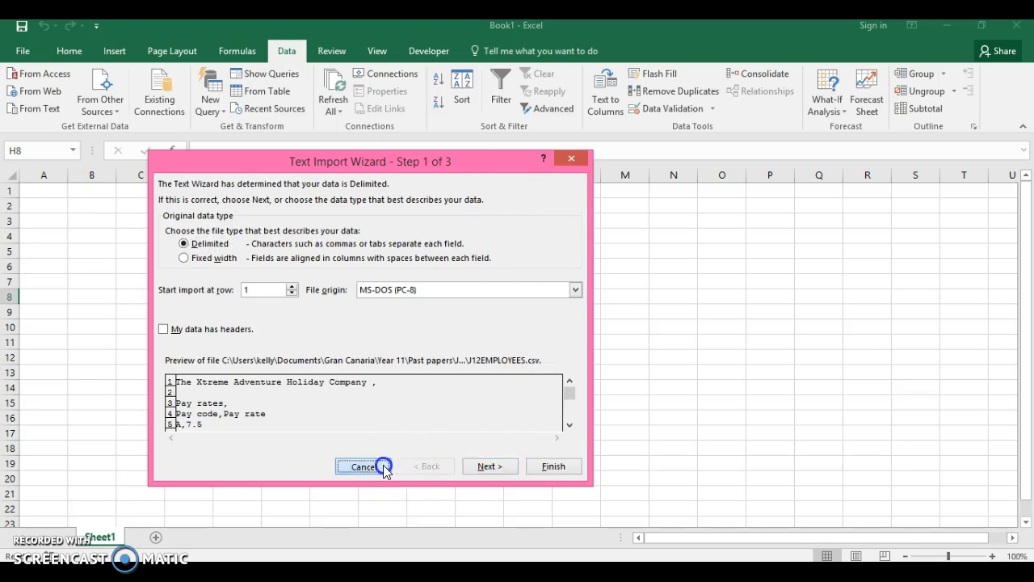
pyautogui.click(48, 191)
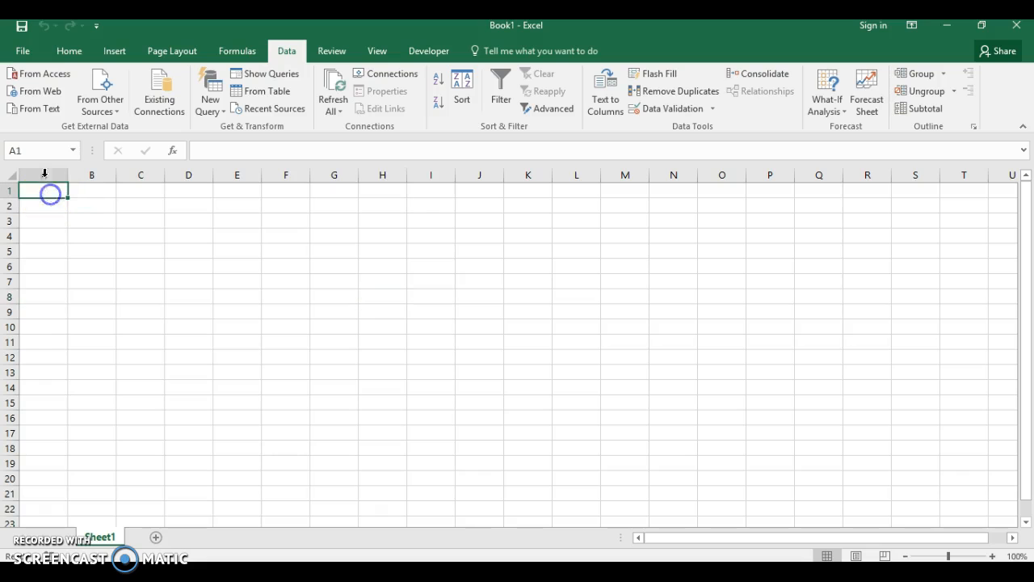
pyautogui.click(40, 110)
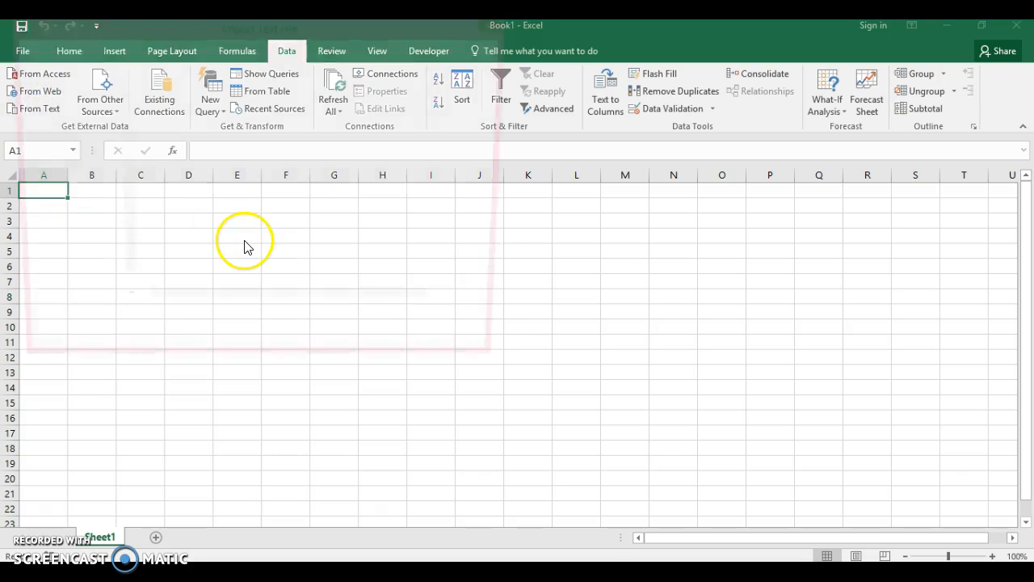
pyautogui.click(214, 123)
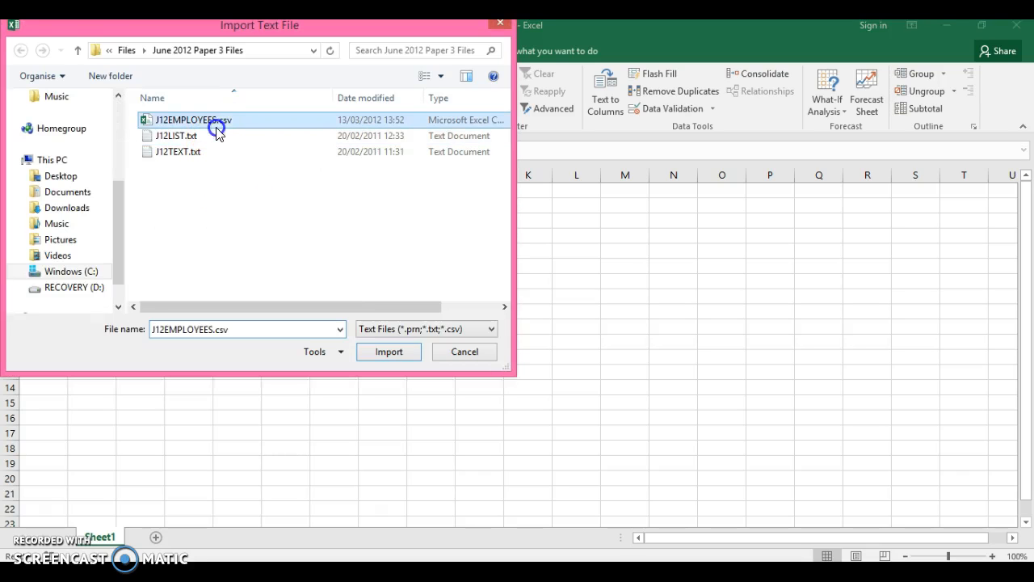
pyautogui.click(373, 355)
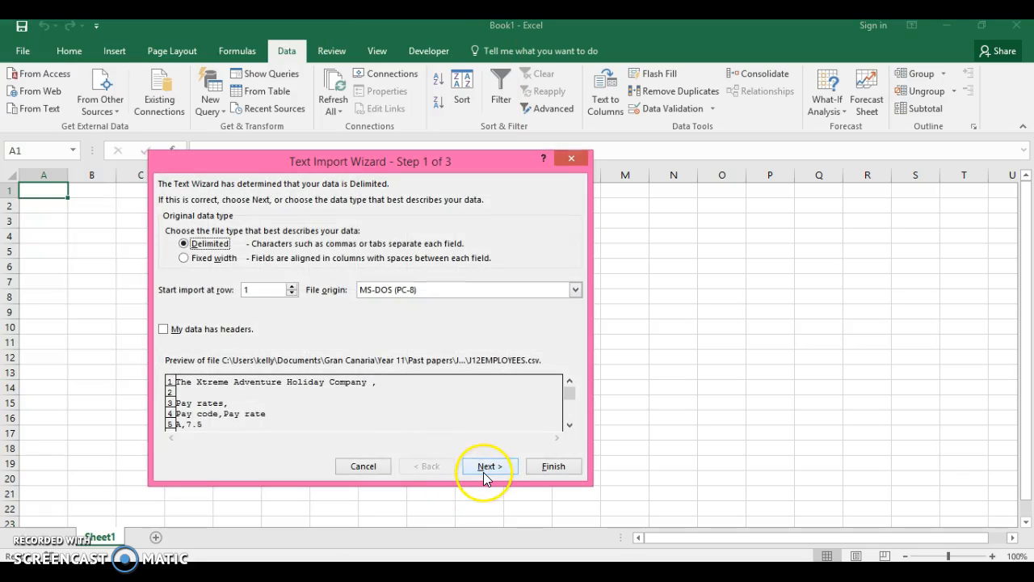
# Import the file comma-delimited, with Tab unticked, into the sheet at $A$1
pyautogui.click(484, 476)
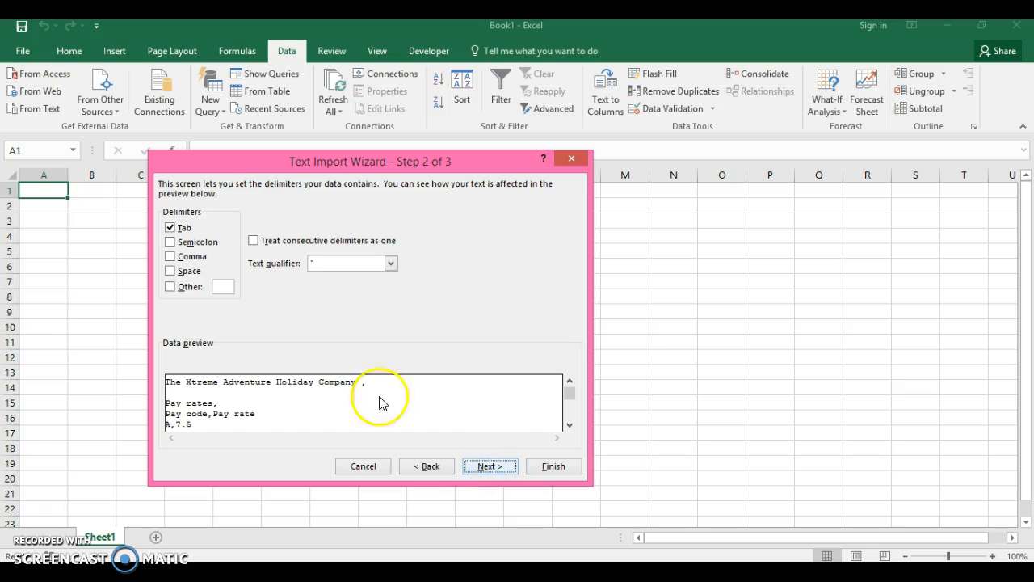
pyautogui.click(169, 227)
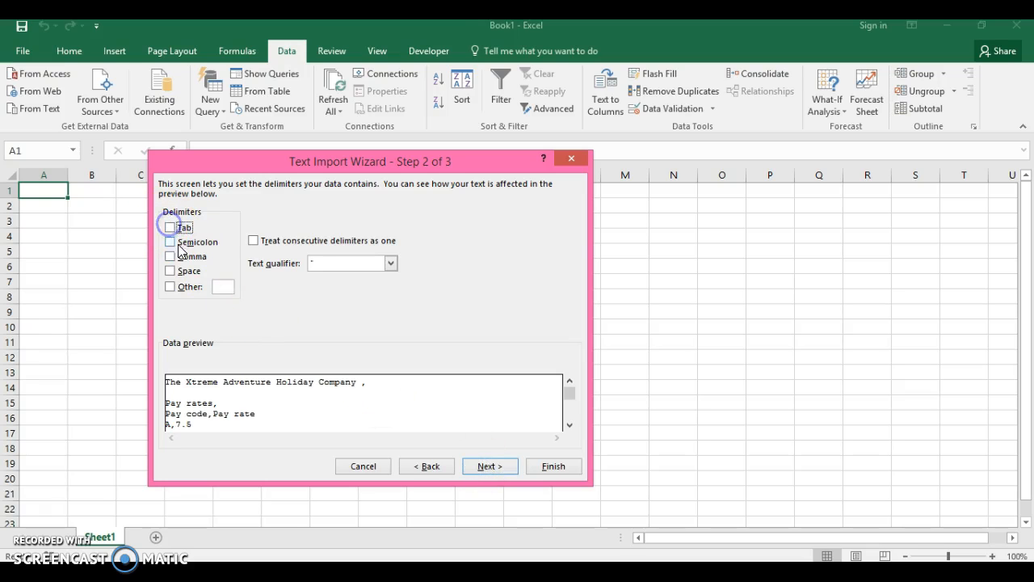
pyautogui.click(170, 257)
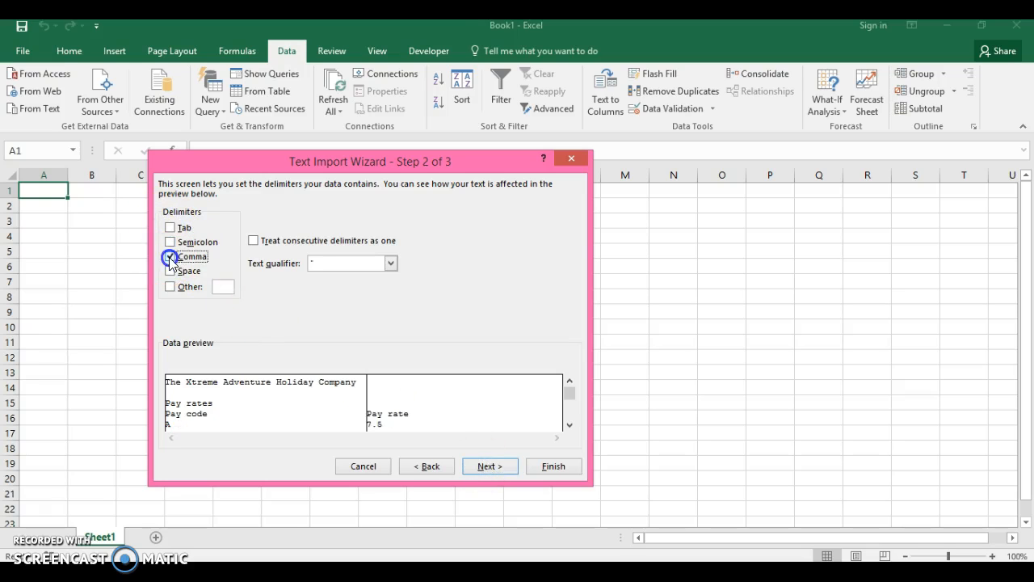
pyautogui.click(487, 466)
pyautogui.click(548, 472)
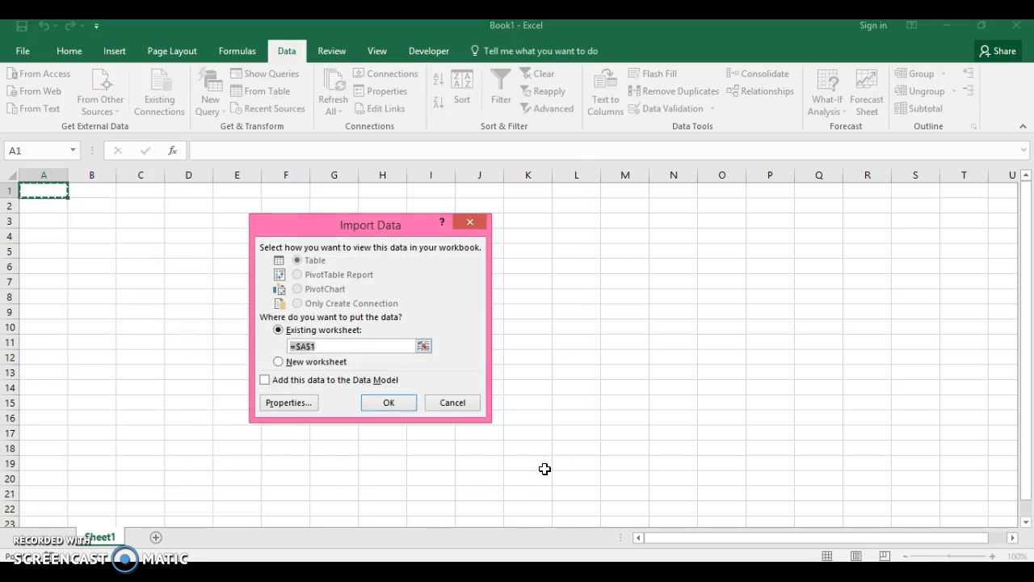
pyautogui.click(385, 398)
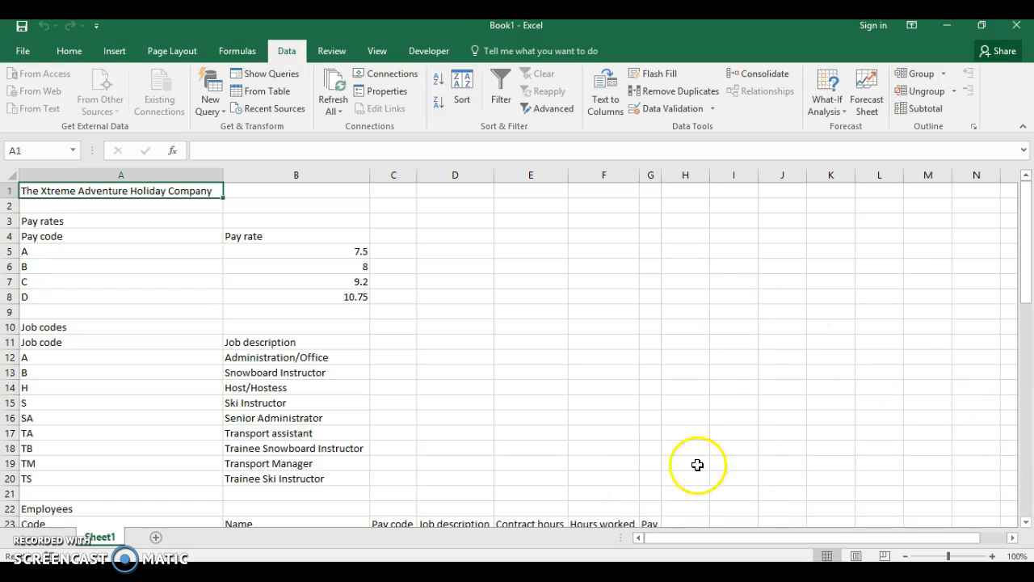
pyautogui.click(598, 571)
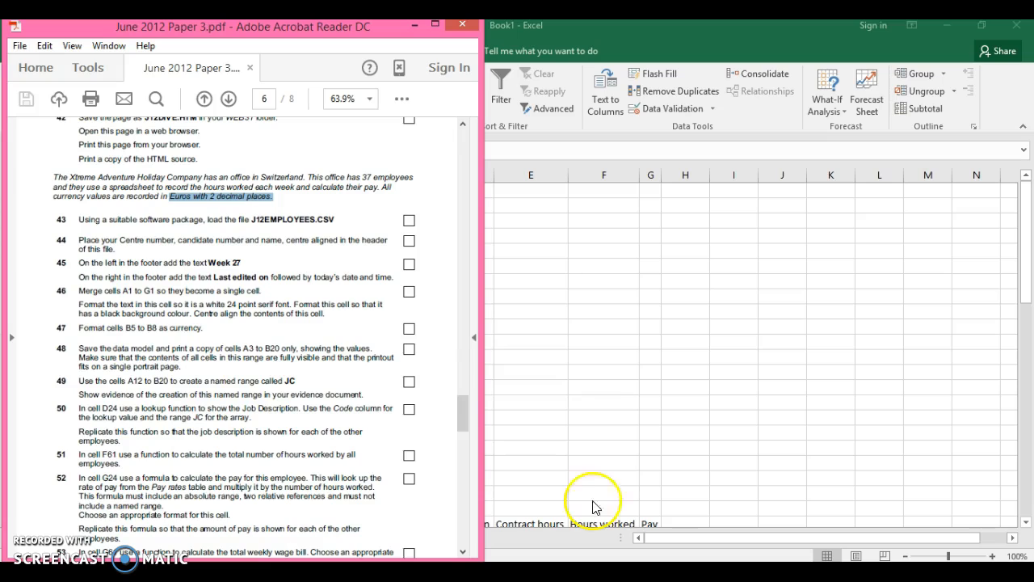
pyautogui.click(287, 237)
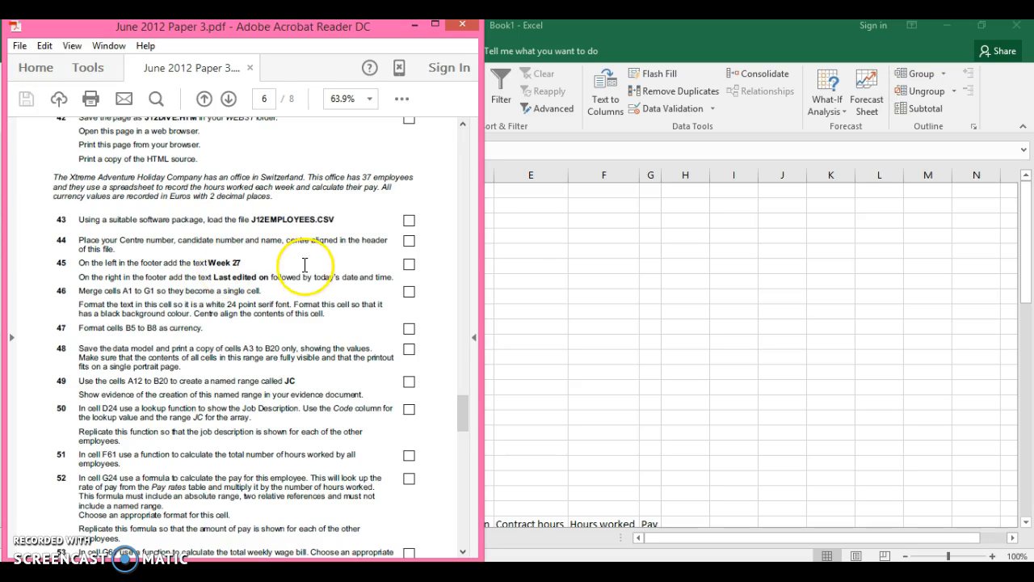
pyautogui.click(559, 244)
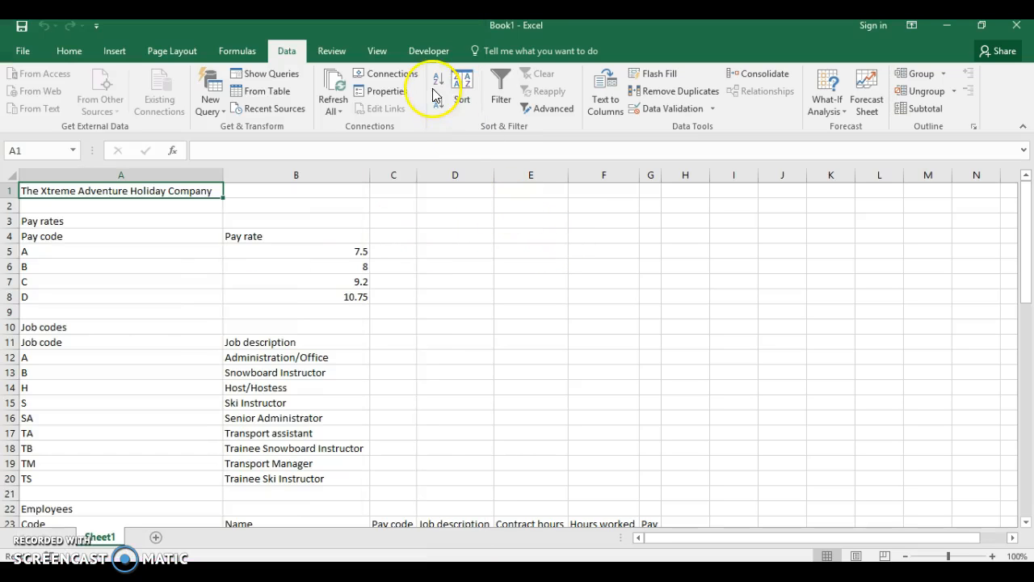
# Browse the ribbon tabs from View through Developer and back, ending on the Insert tab
pyautogui.click(375, 49)
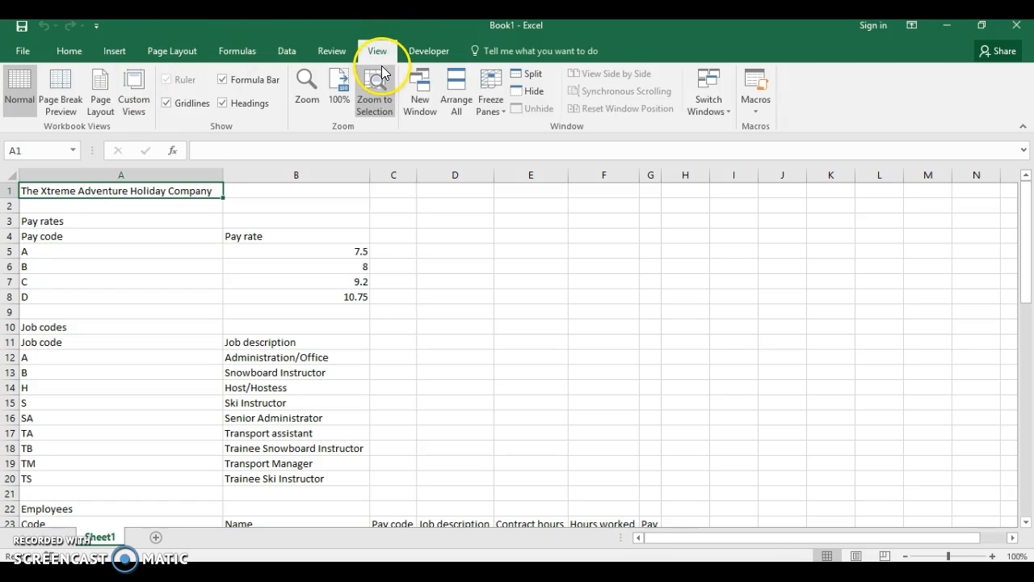
pyautogui.click(76, 52)
pyautogui.click(103, 53)
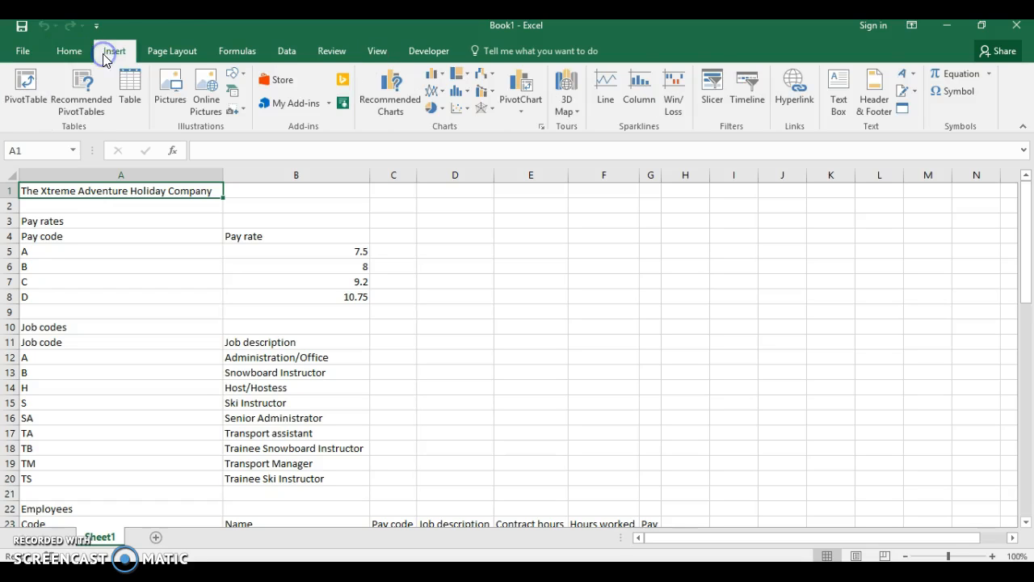
pyautogui.click(159, 57)
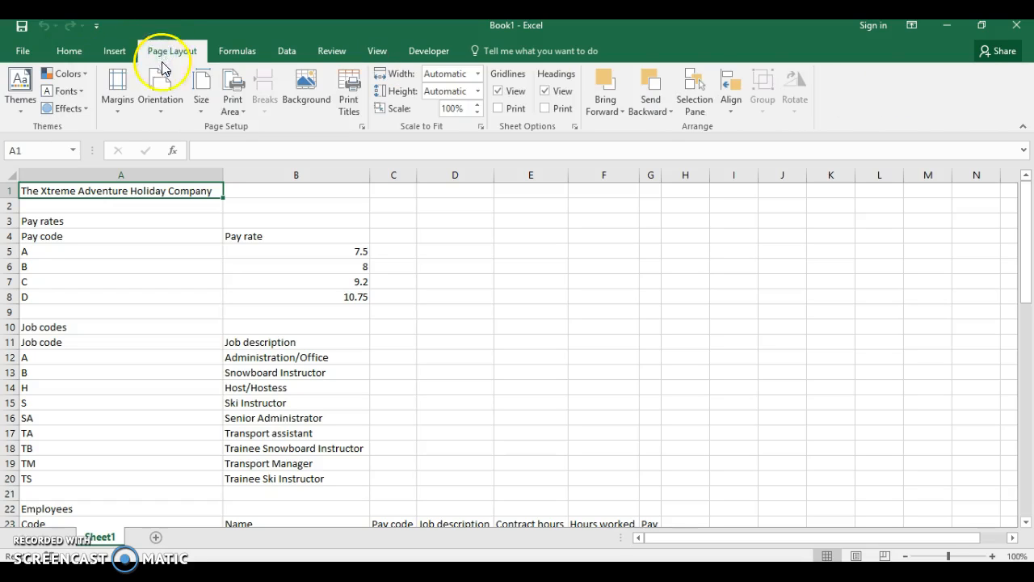
pyautogui.click(237, 56)
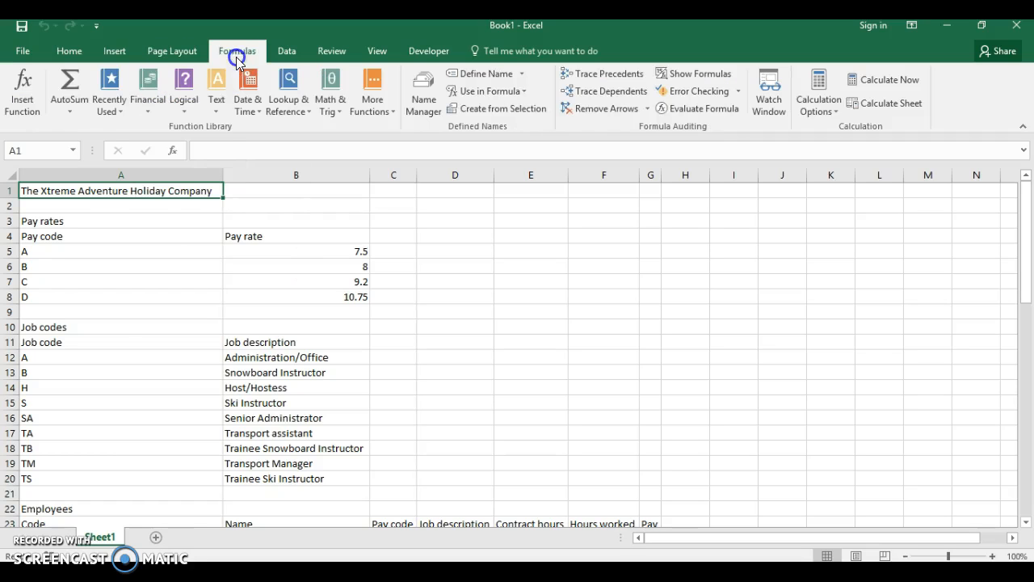
pyautogui.click(283, 51)
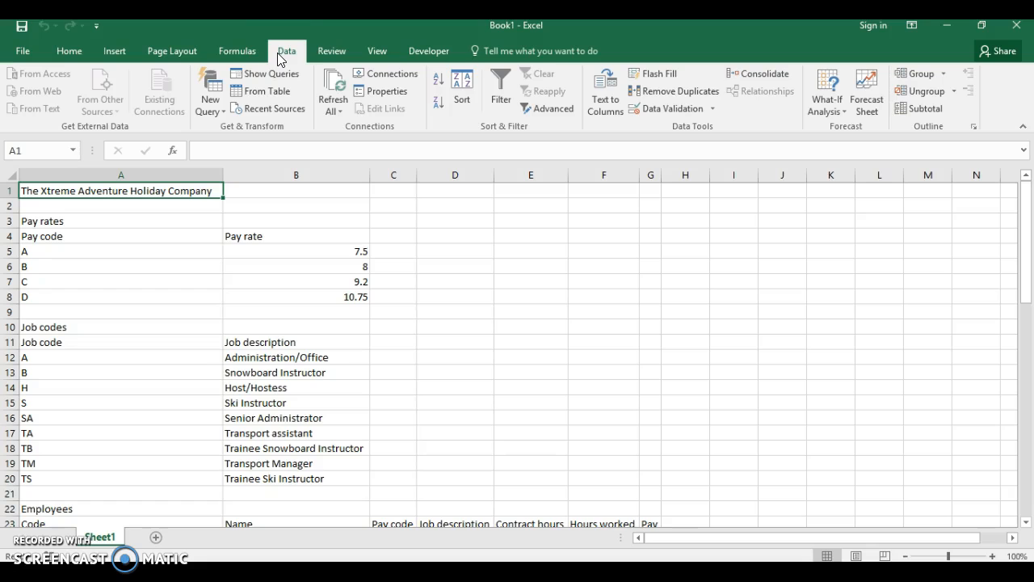
pyautogui.click(320, 52)
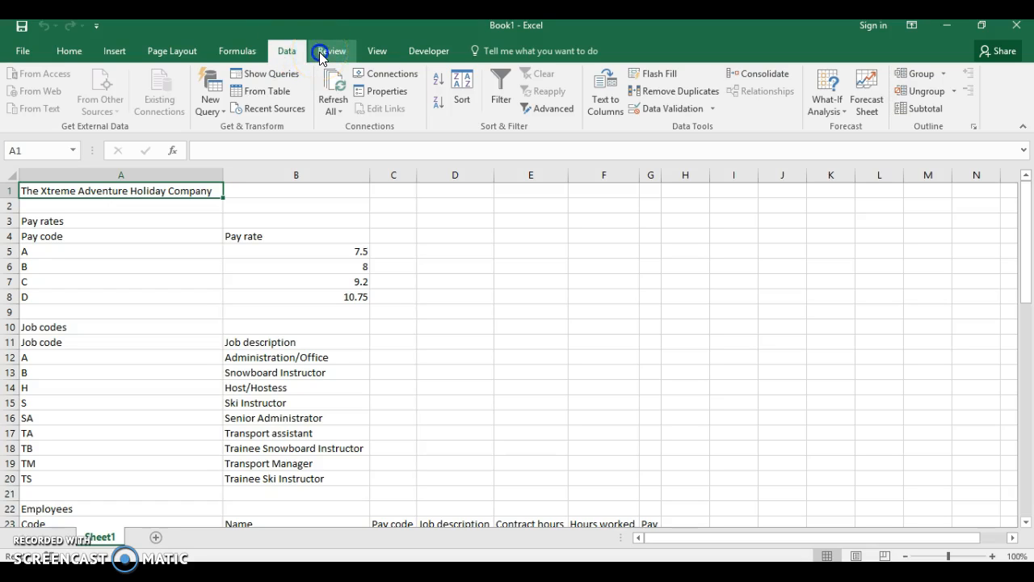
pyautogui.click(376, 53)
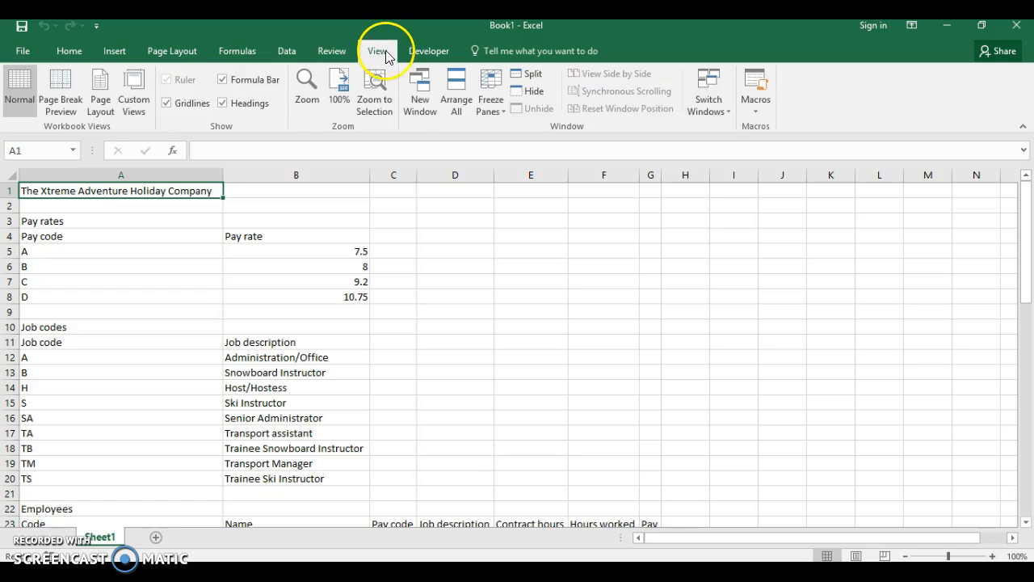
pyautogui.click(407, 52)
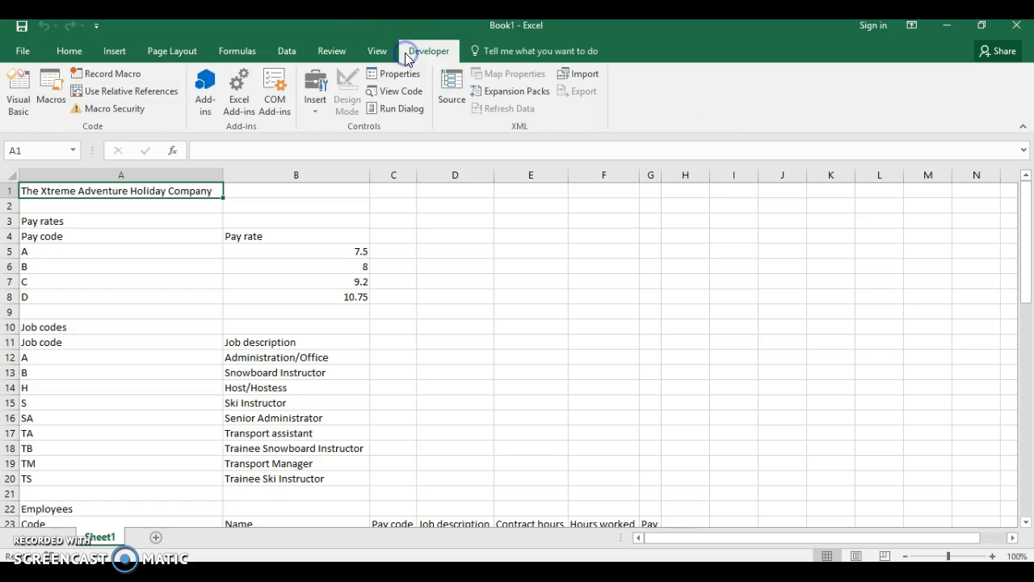
pyautogui.click(333, 51)
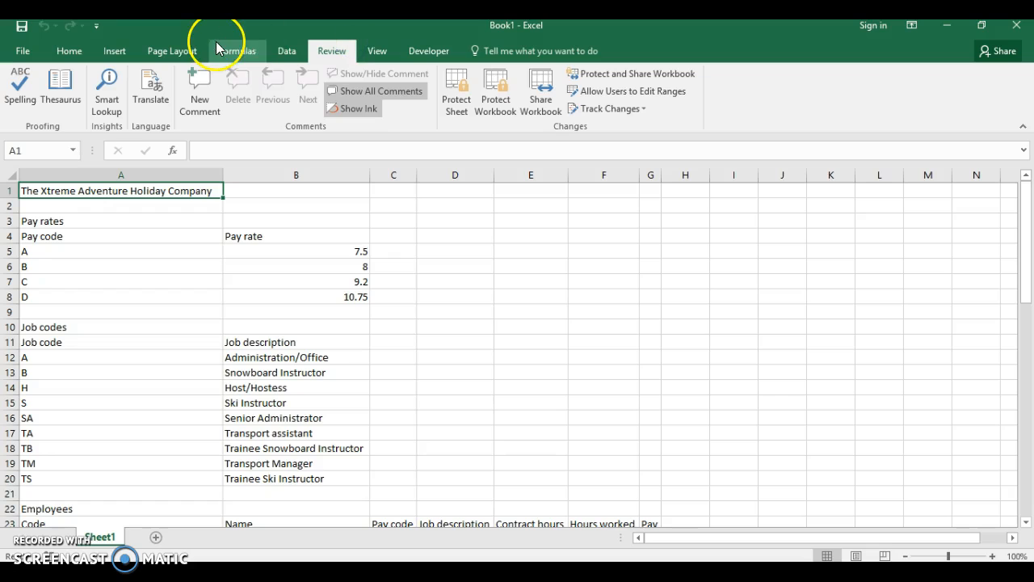
pyautogui.click(69, 53)
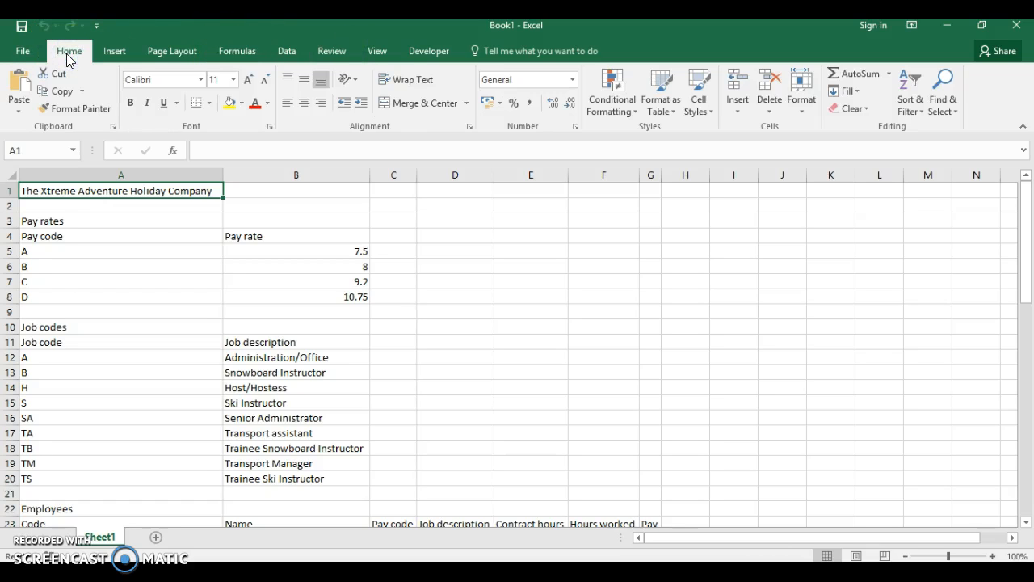
pyautogui.click(102, 60)
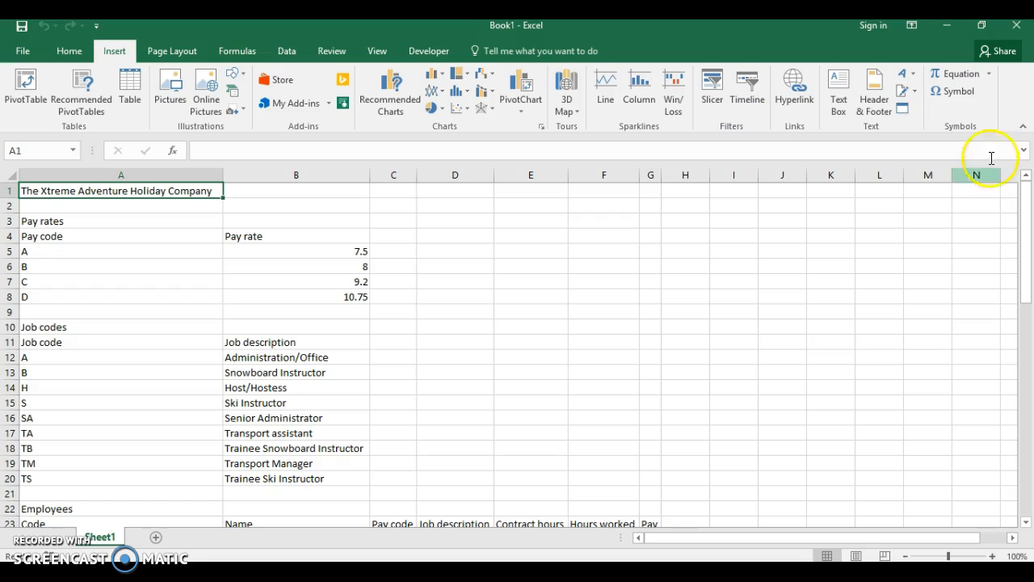
# Add a page header whose centre section reads 'Name, Candidate, Centre number'
pyautogui.click(875, 103)
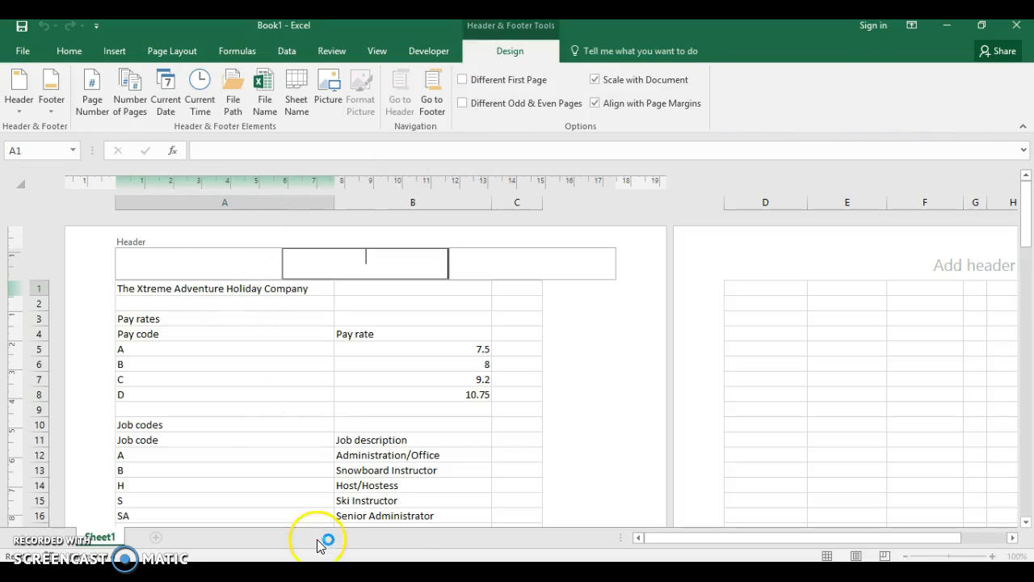
pyautogui.hotkey('alt', 'Tab')
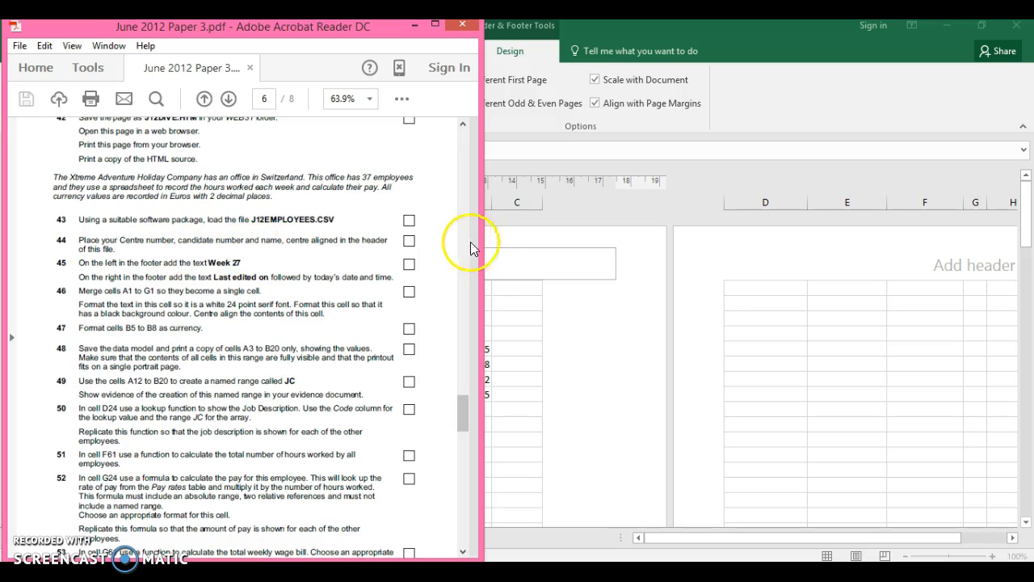
pyautogui.click(501, 284)
pyautogui.click(225, 264)
pyautogui.click(296, 257)
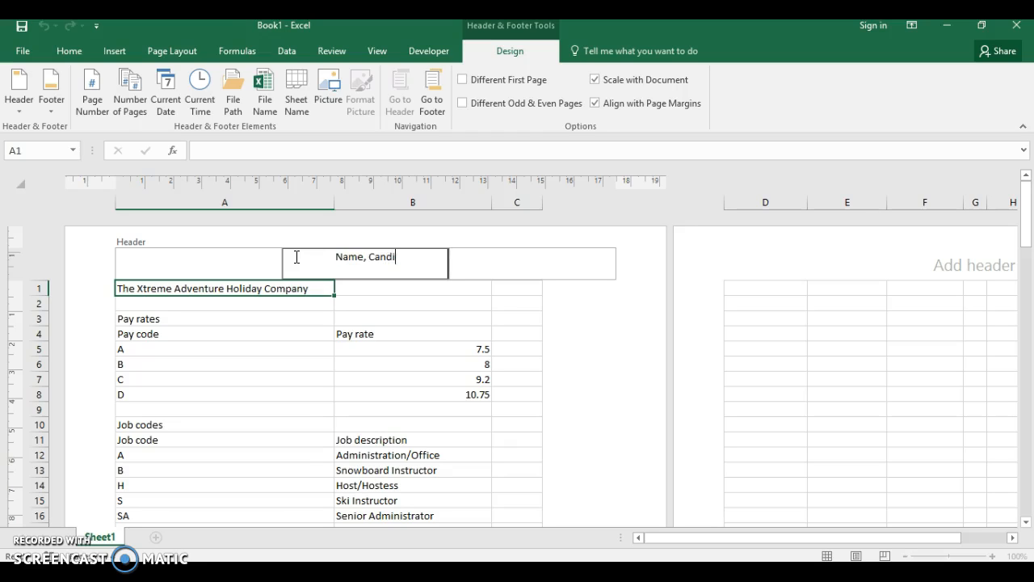
pyautogui.write('Name, Candidate, Centre number')
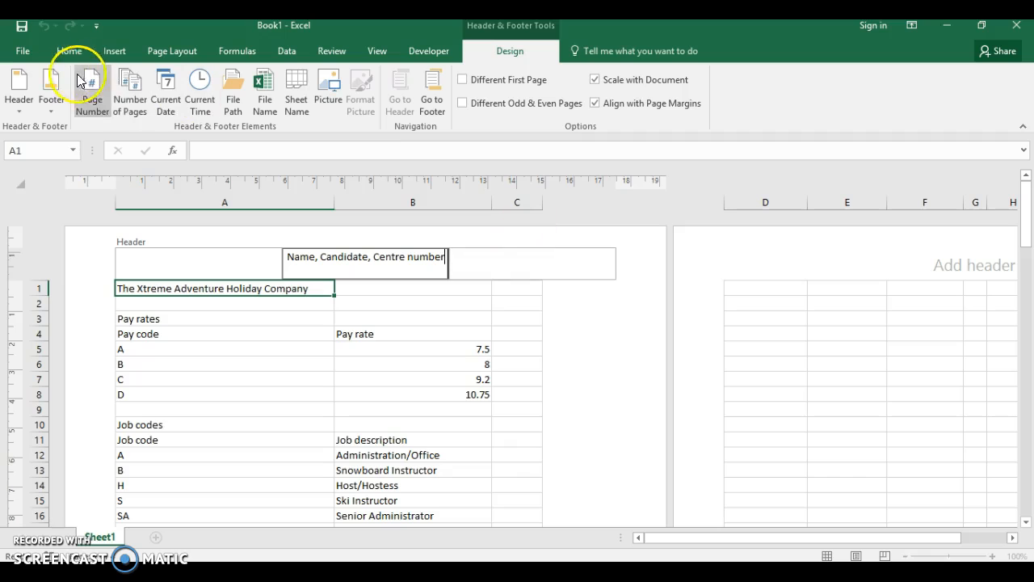
# Choose the (none) footer preset and start editing the page footer
pyautogui.click(51, 84)
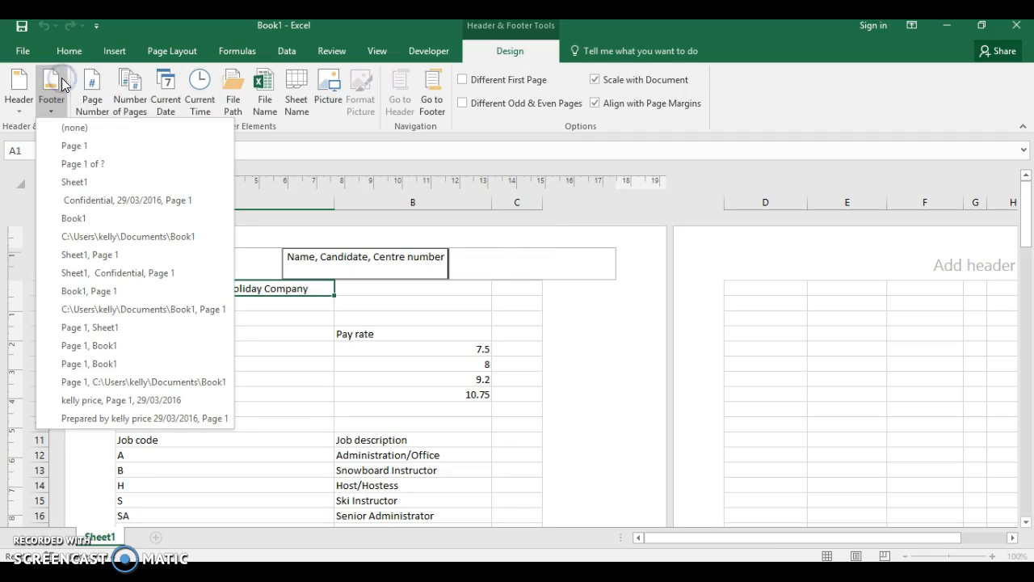
pyautogui.click(58, 127)
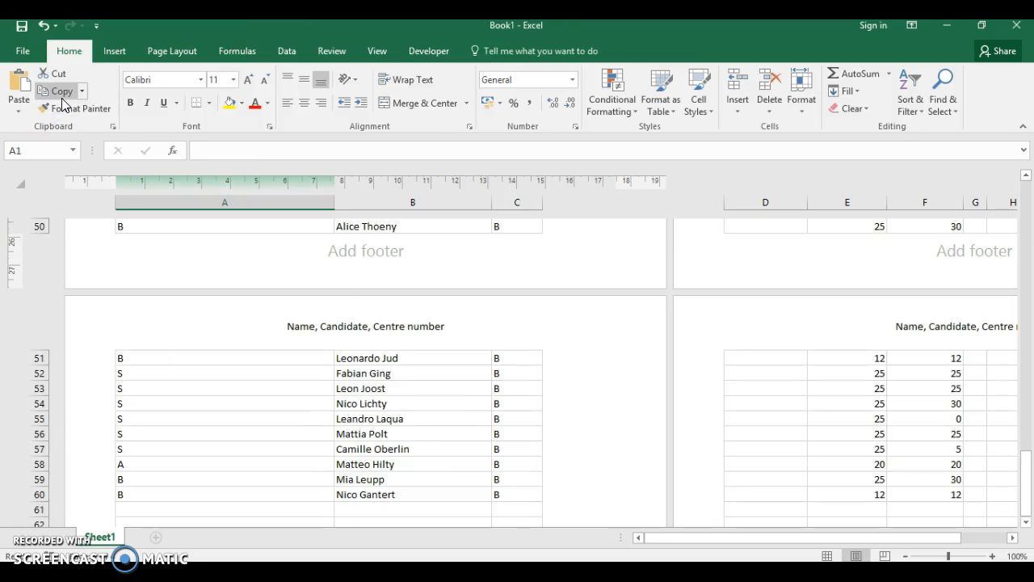
pyautogui.click(342, 255)
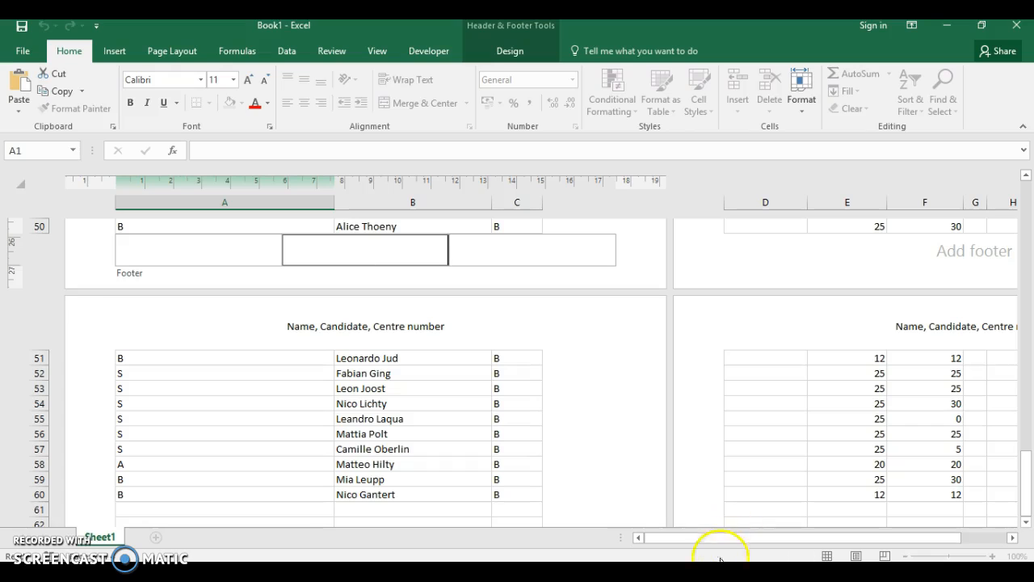
pyautogui.hotkey('alt', 'Tab')
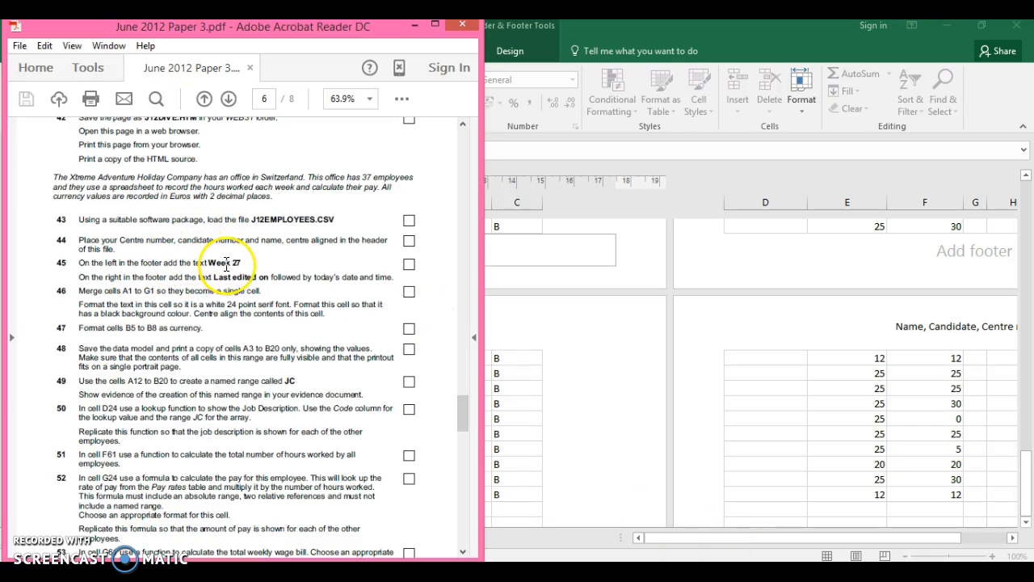
pyautogui.click(529, 287)
# Fill in 'Week 27' in the left footer section and 'Last edited on' in the right
pyautogui.click(230, 250)
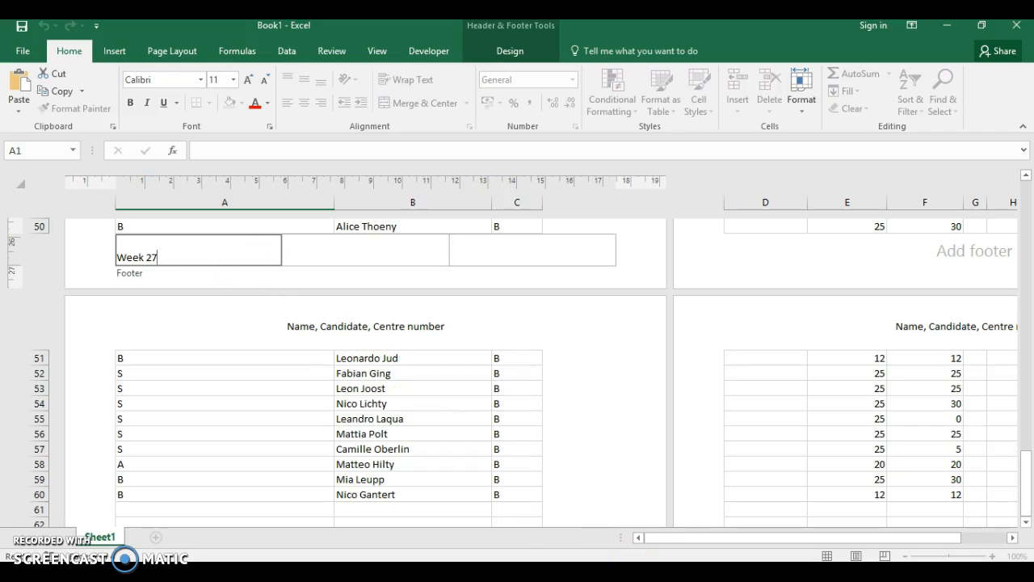
pyautogui.hotkey('alt', 'Tab')
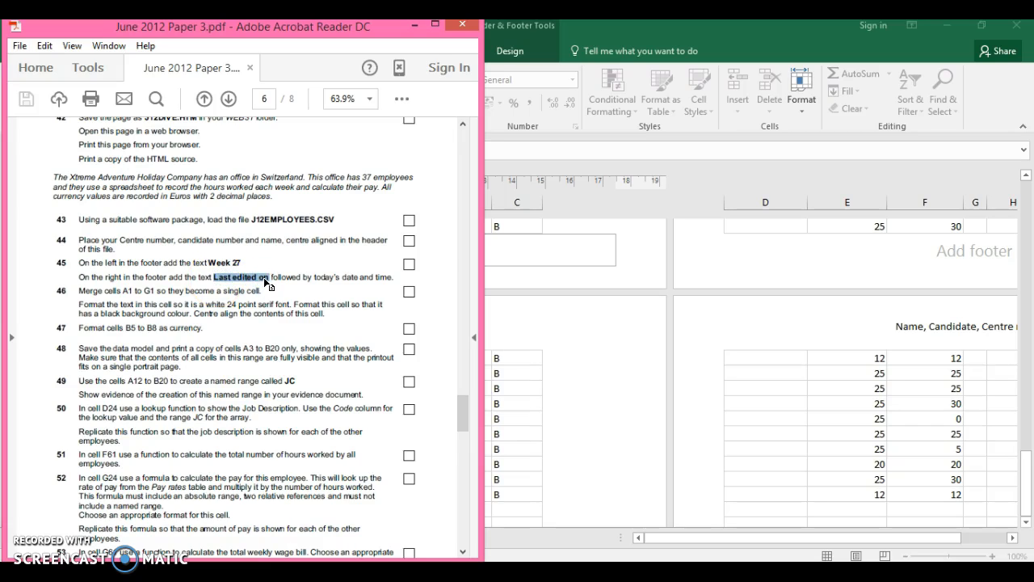
pyautogui.click(537, 248)
pyautogui.click(511, 251)
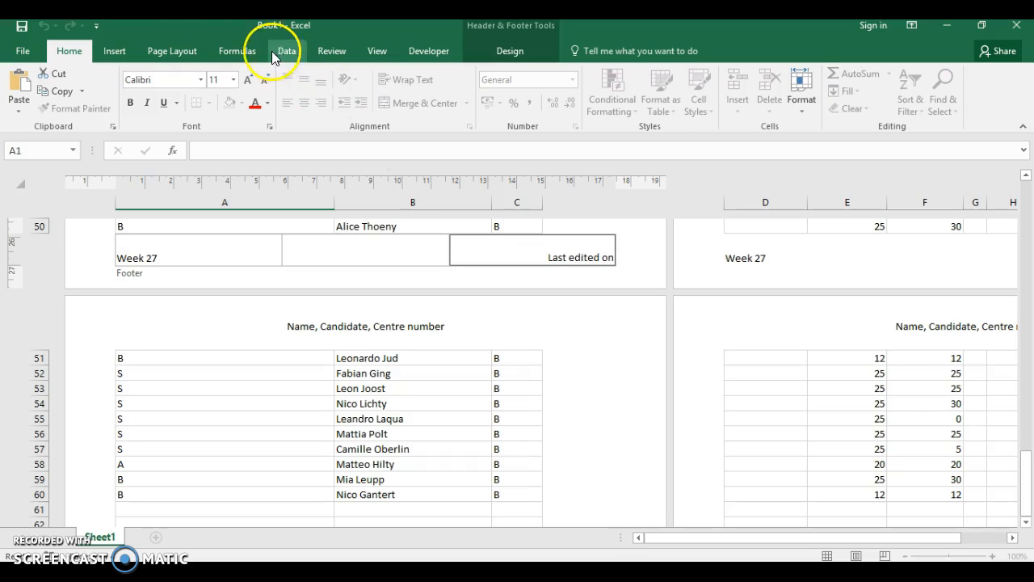
# Insert the Current Date and Current Time fields after 'Last edited on' in the right footer
pyautogui.click(115, 51)
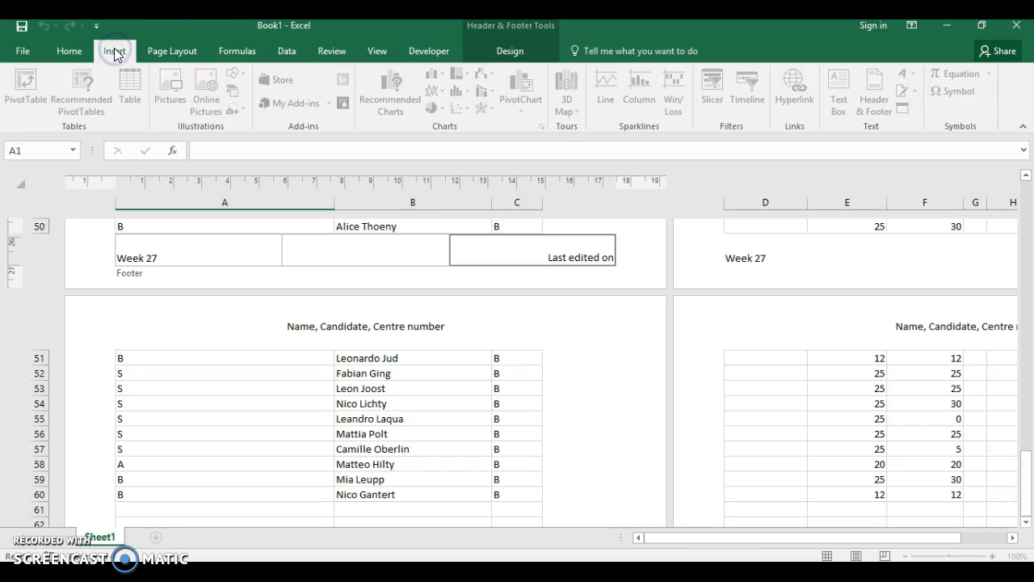
pyautogui.click(514, 51)
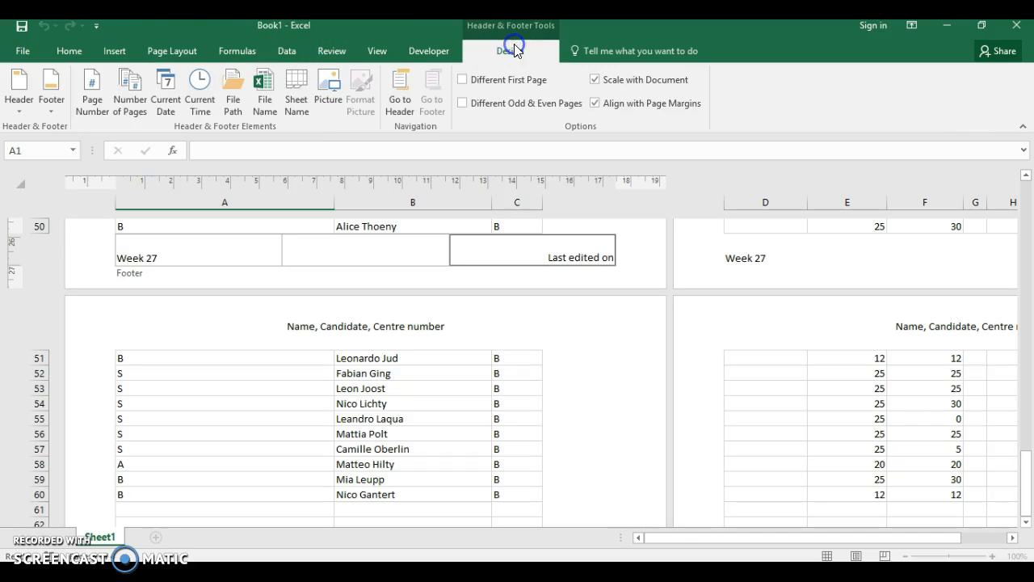
pyautogui.click(172, 101)
pyautogui.click(207, 98)
pyautogui.click(539, 257)
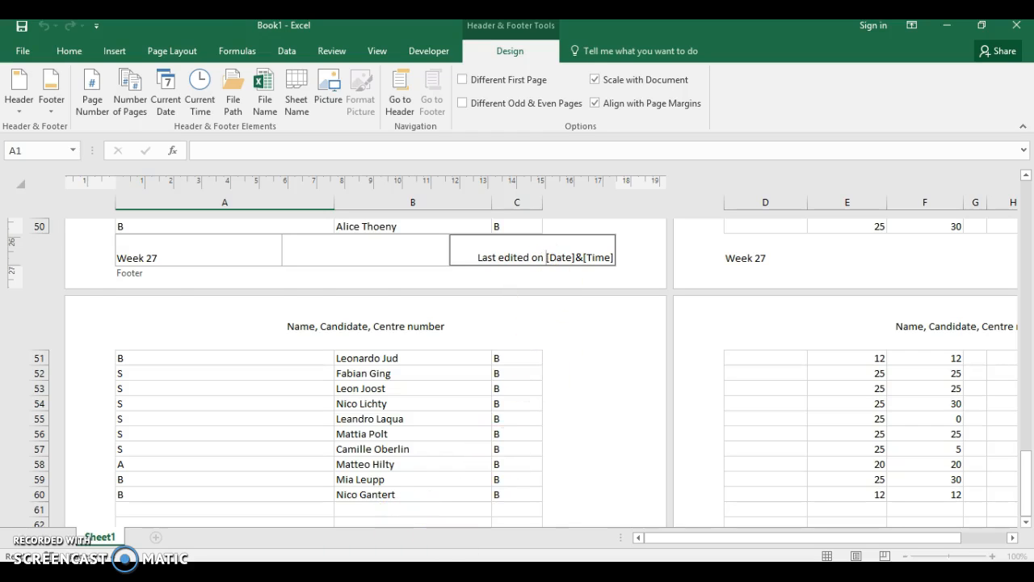
# Switch the sheet from page layout back to Normal view
pyautogui.hotkey('alt', 'Tab')
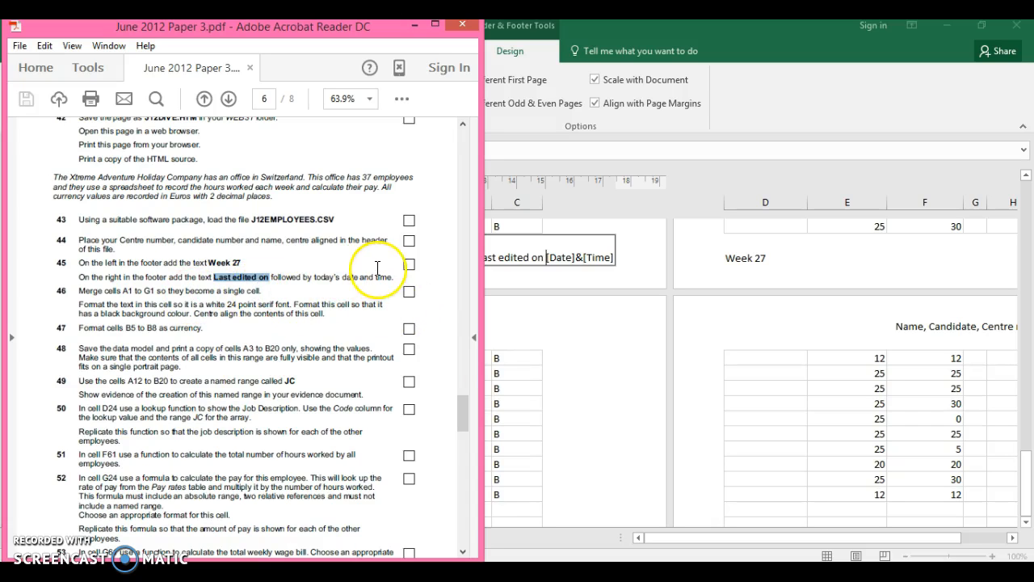
pyautogui.click(618, 227)
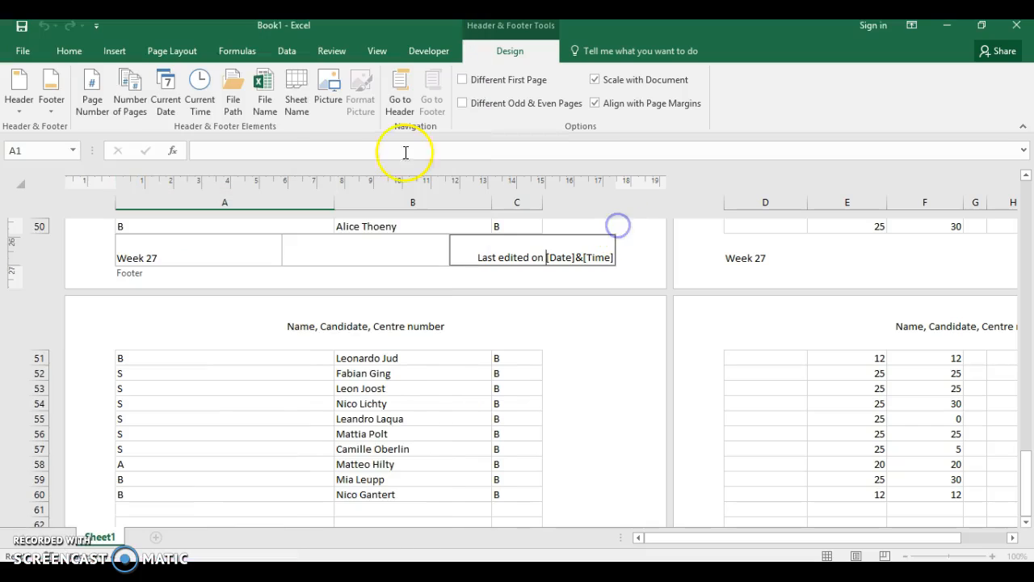
pyautogui.click(376, 51)
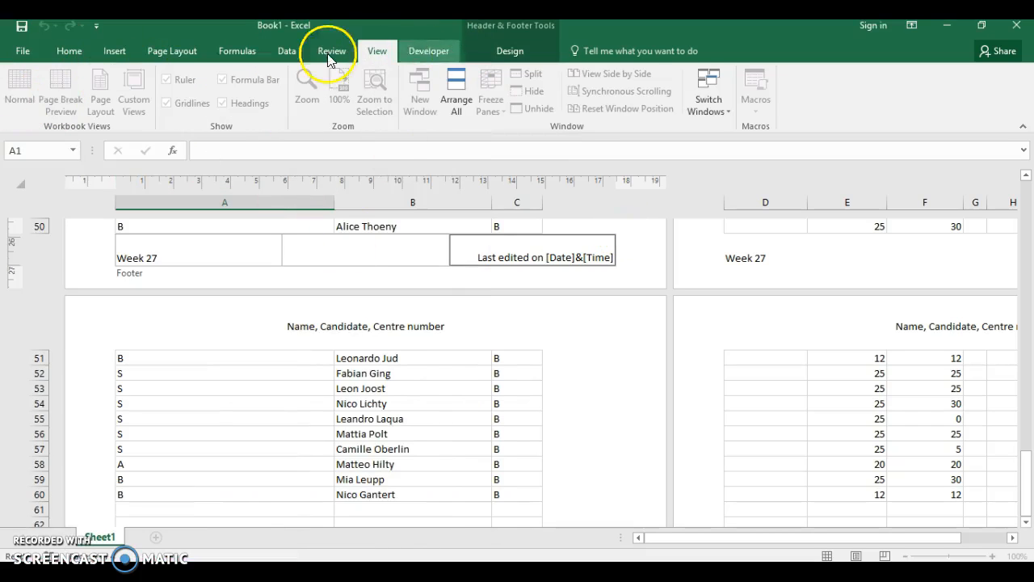
pyautogui.click(477, 46)
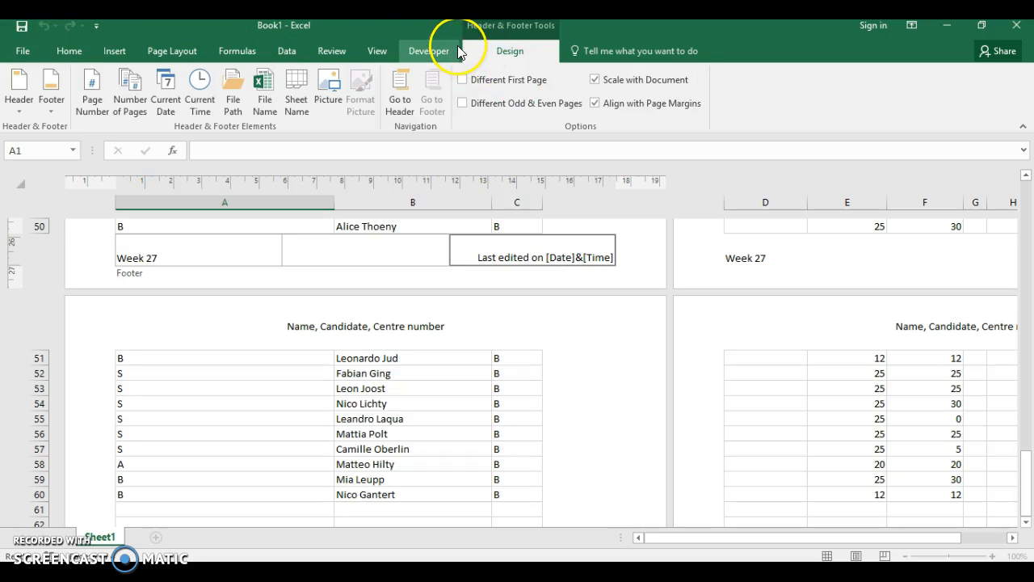
pyautogui.click(456, 50)
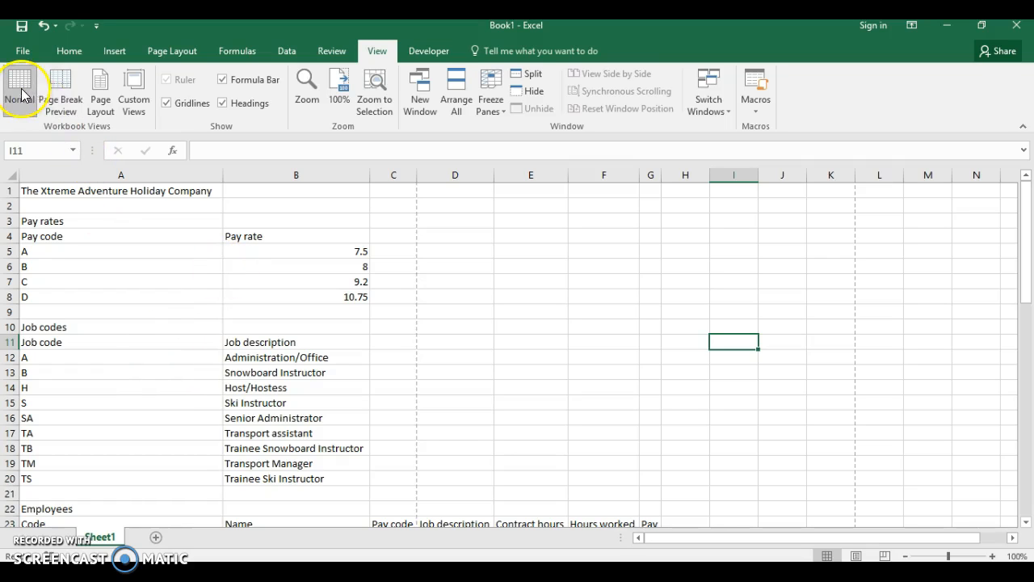
# Return to the Home tab and restore down Excel to sit beside the exam PDF
pyautogui.click(76, 51)
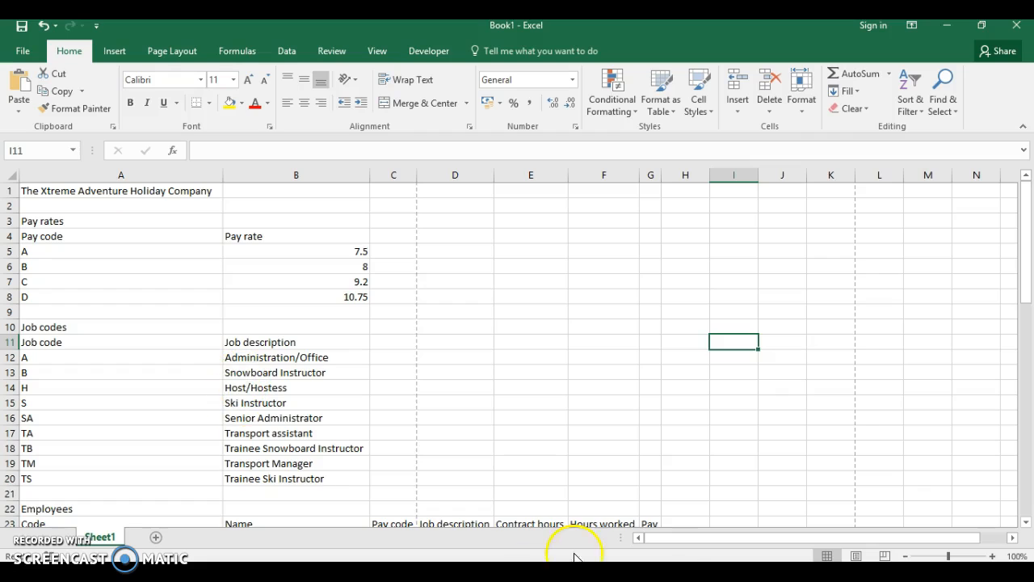
pyautogui.click(979, 25)
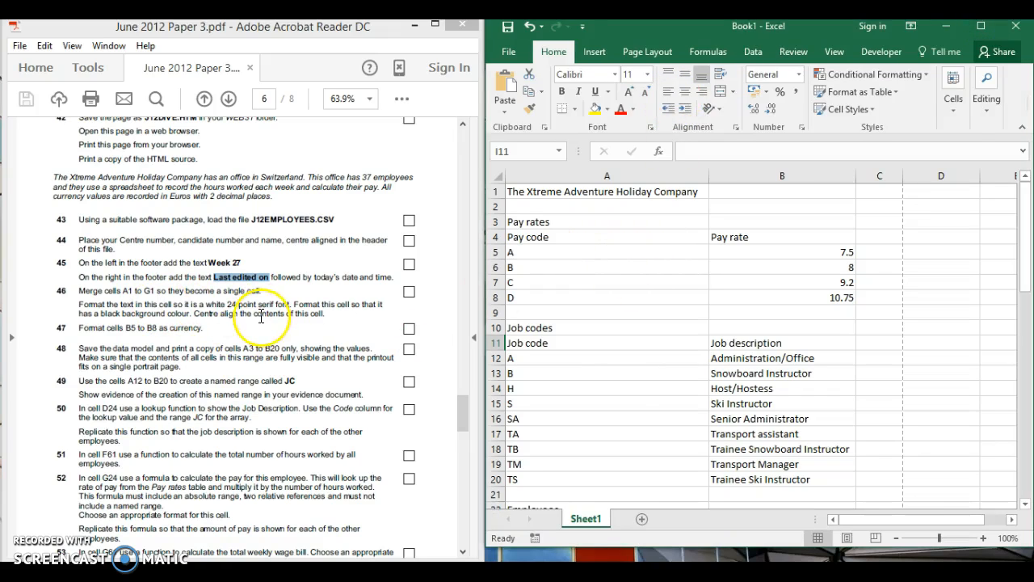
# Merge & Center A1:G1 around the company title, toggling centring off and on
pyautogui.click(593, 193)
pyautogui.moveTo(593, 193); pyautogui.dragTo(923, 181)
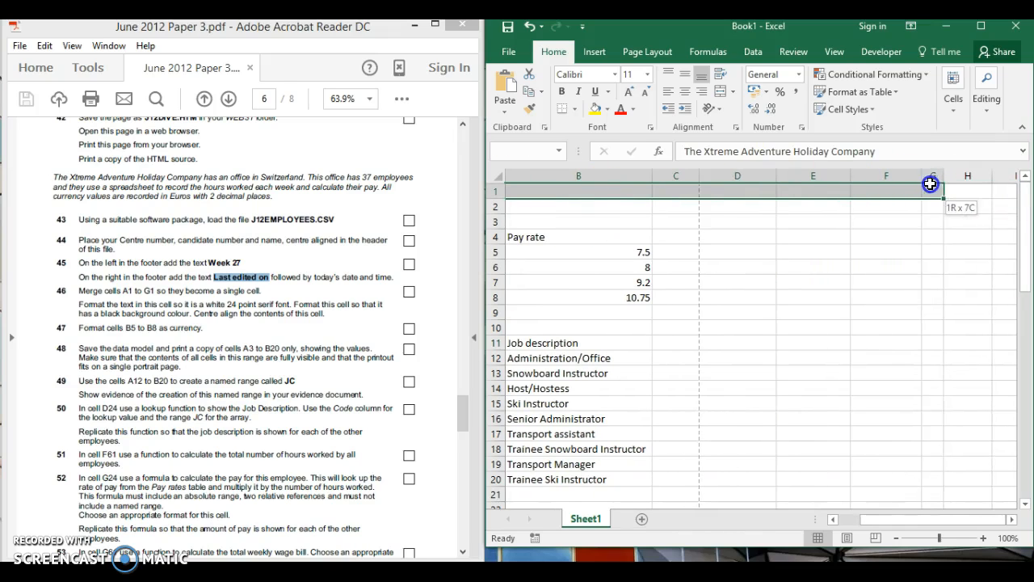
pyautogui.click(721, 94)
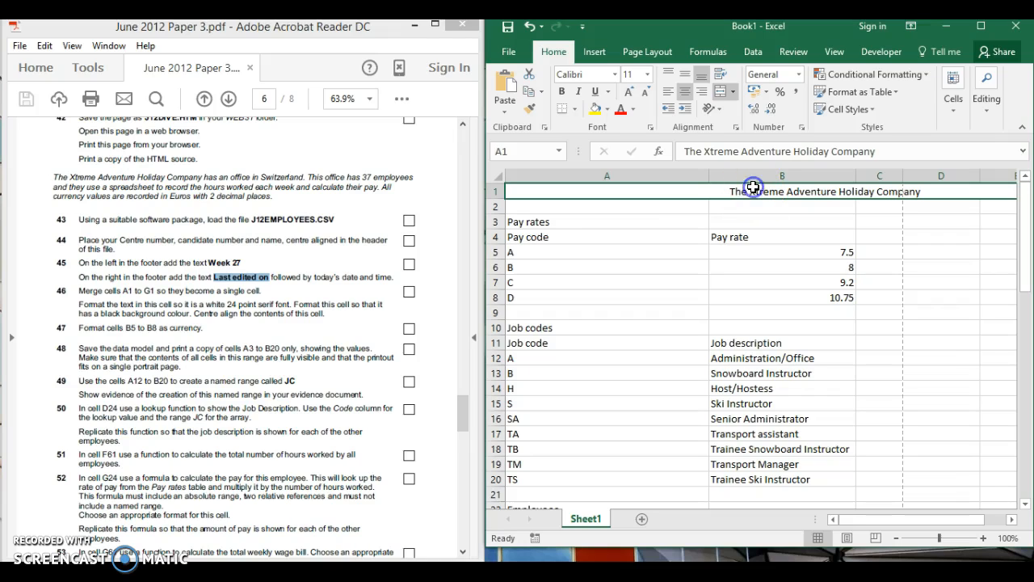
pyautogui.click(686, 92)
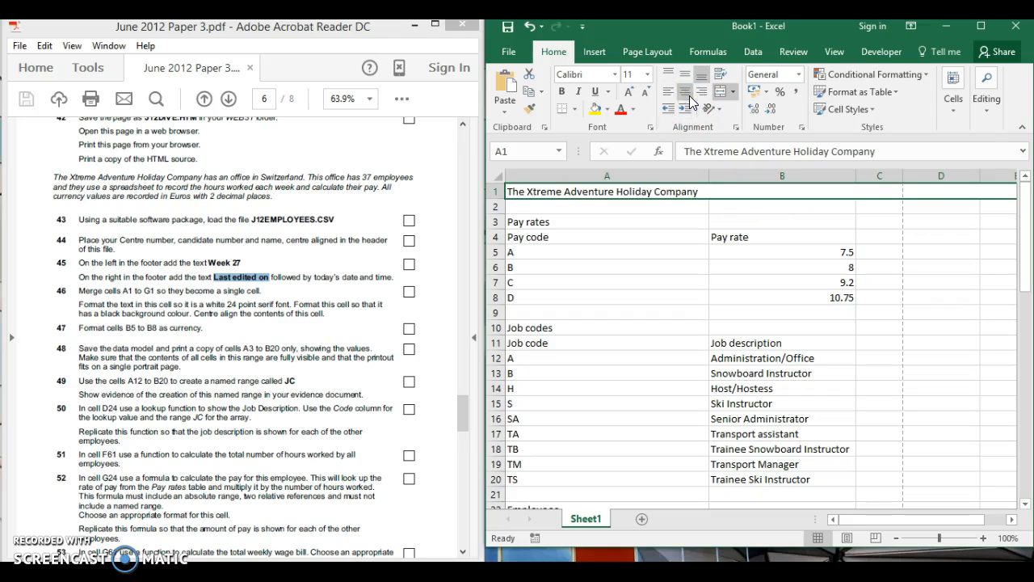
pyautogui.click(685, 92)
# Open the font list for the A1 title and scroll down to Times New Roman
pyautogui.click(612, 74)
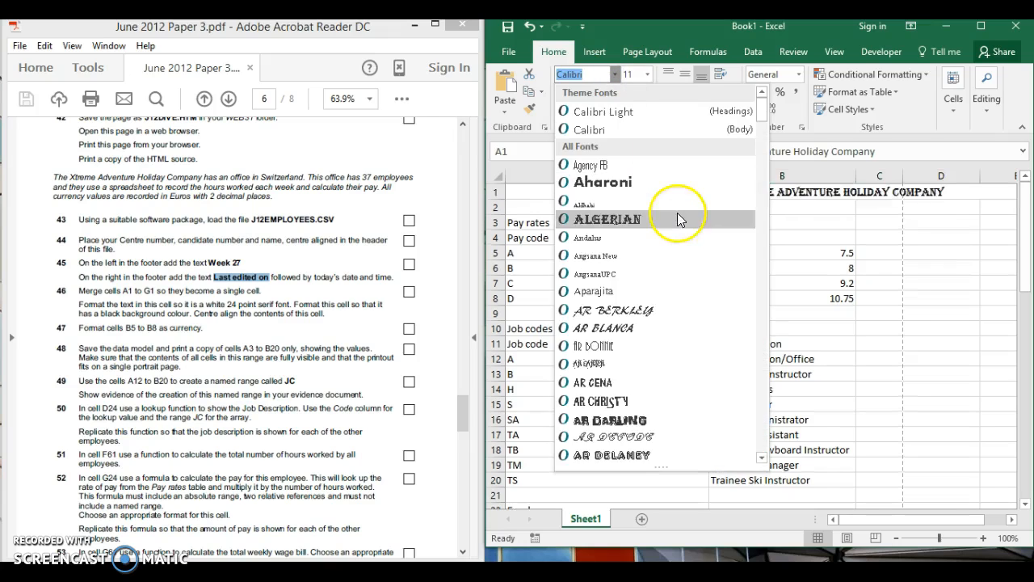
pyautogui.click(761, 458)
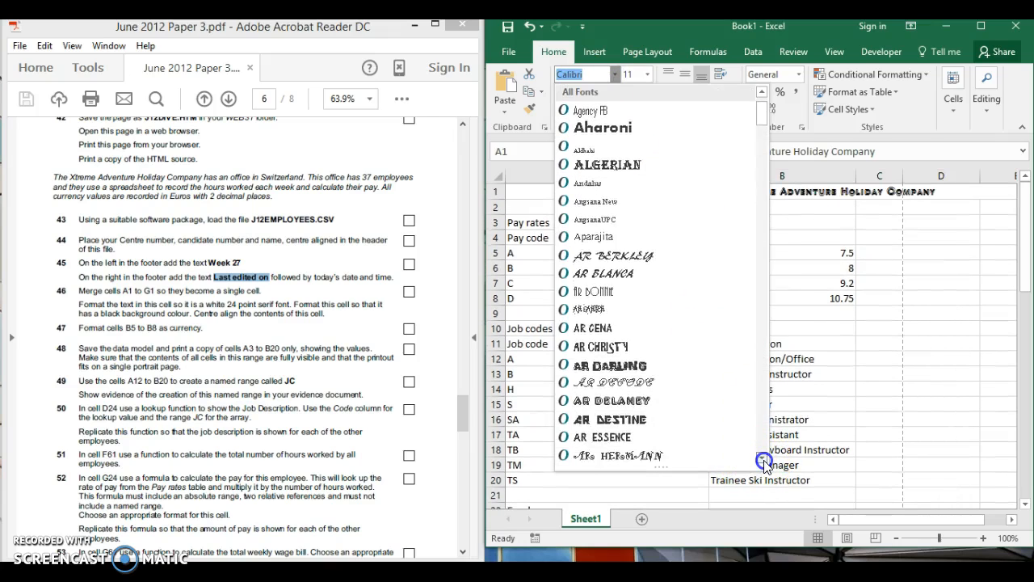
pyautogui.click(763, 460)
pyautogui.click(762, 459)
pyautogui.click(762, 460)
pyautogui.click(763, 459)
pyautogui.click(762, 459)
pyautogui.click(763, 460)
pyautogui.moveTo(763, 460); pyautogui.dragTo(762, 459)
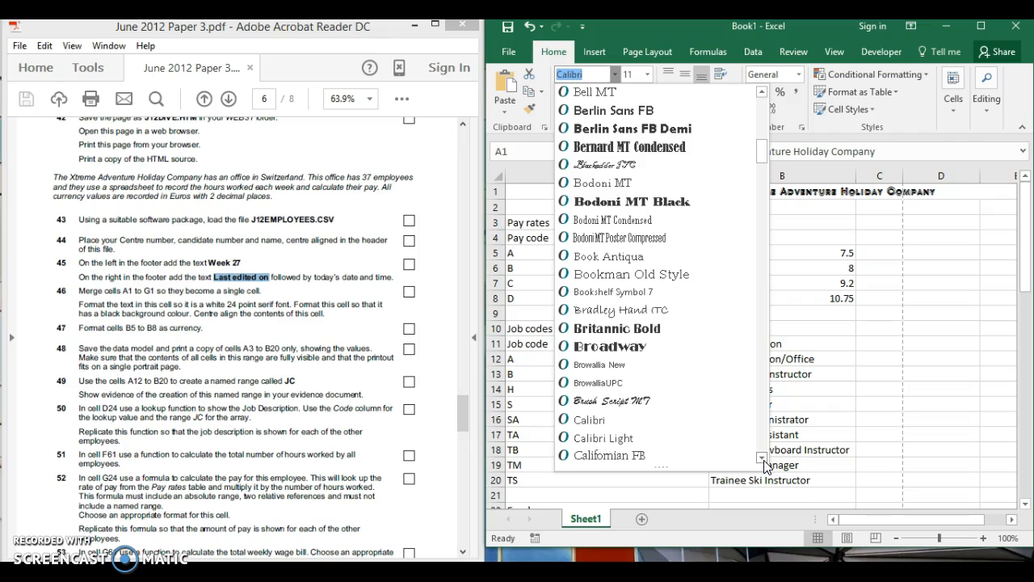
pyautogui.moveTo(762, 460); pyautogui.dragTo(763, 460)
pyautogui.moveTo(764, 234); pyautogui.dragTo(754, 411)
# Apply Times New Roman and make the title white text on a black fill
pyautogui.click(709, 334)
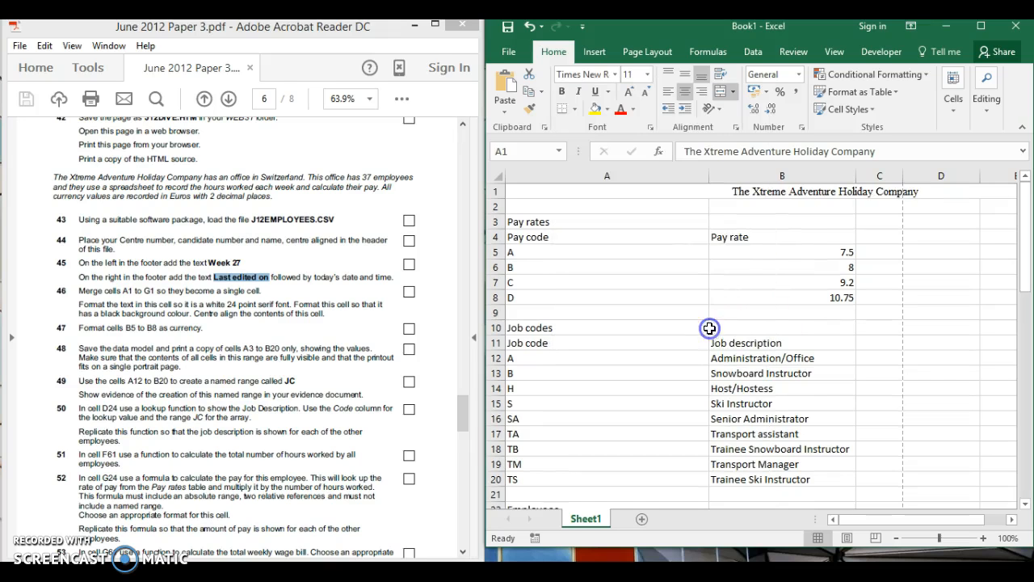
pyautogui.click(635, 109)
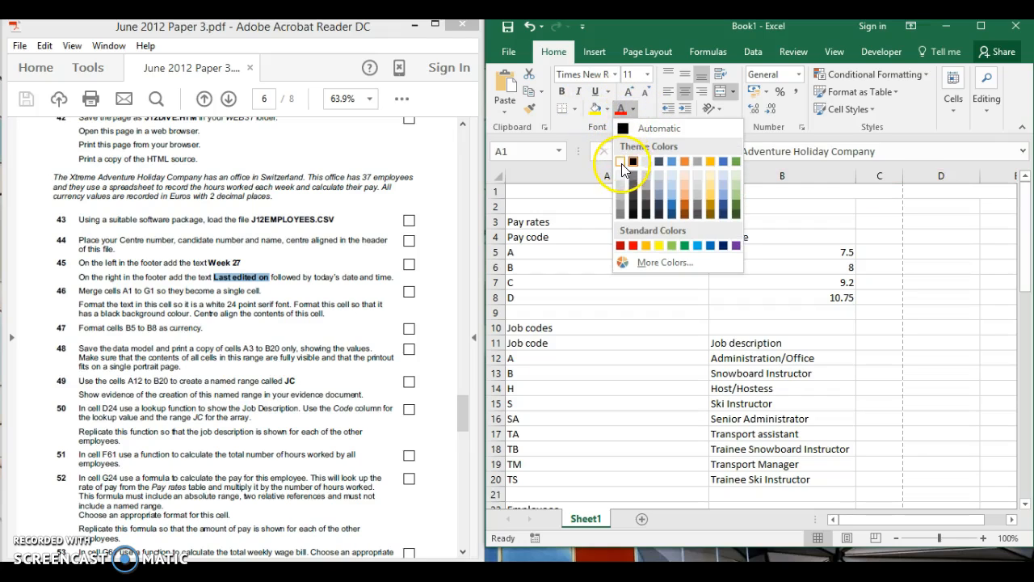
pyautogui.click(622, 165)
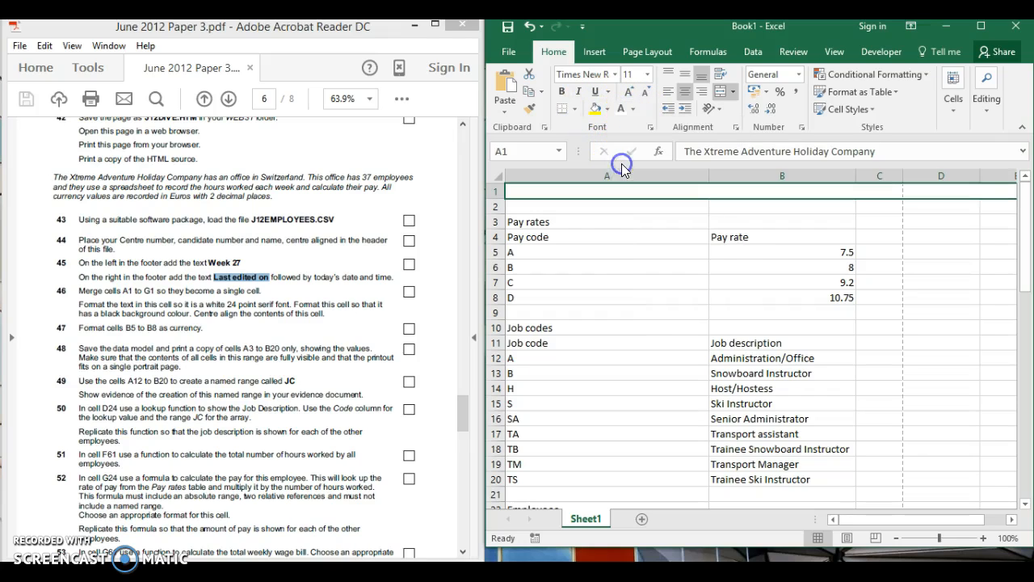
pyautogui.click(608, 110)
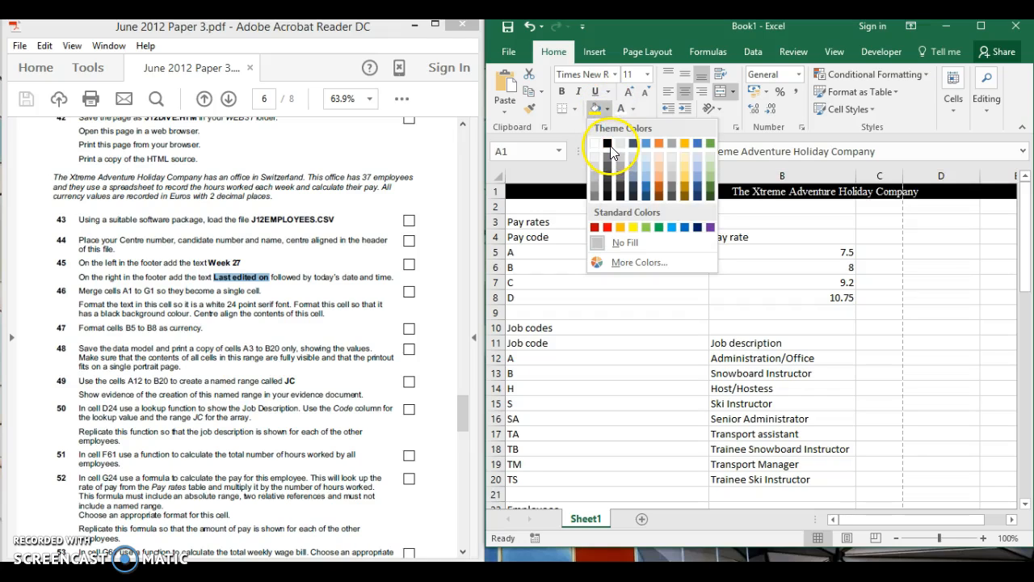
pyautogui.click(608, 144)
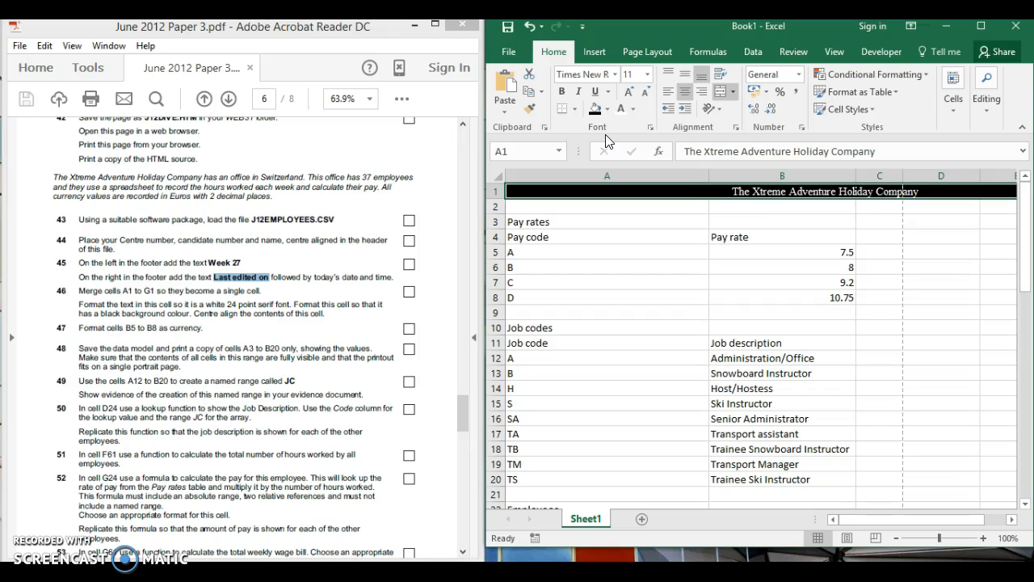
# Set the title's font size to 24 point
pyautogui.click(631, 74)
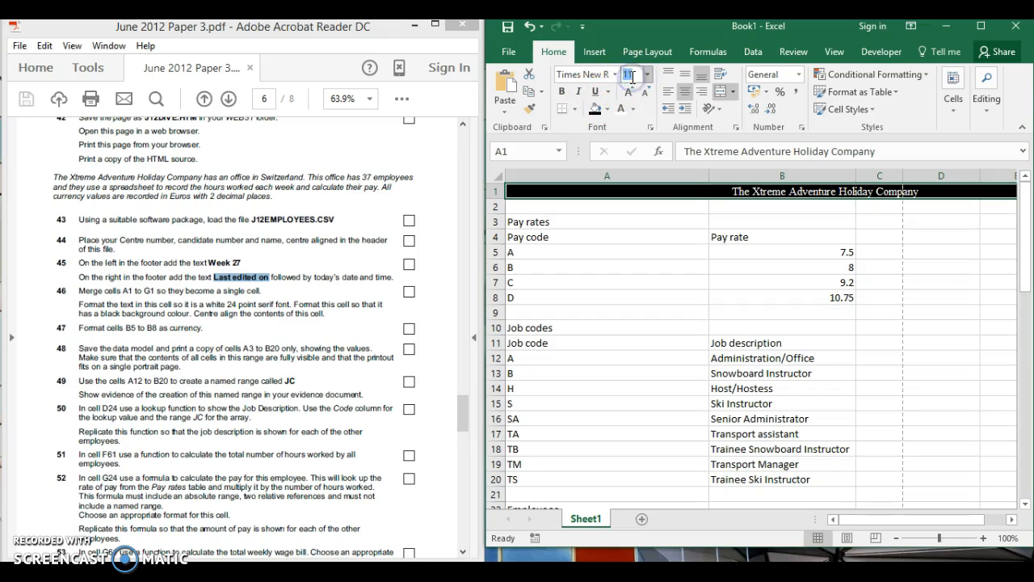
pyautogui.write('24')
pyautogui.press('Return')
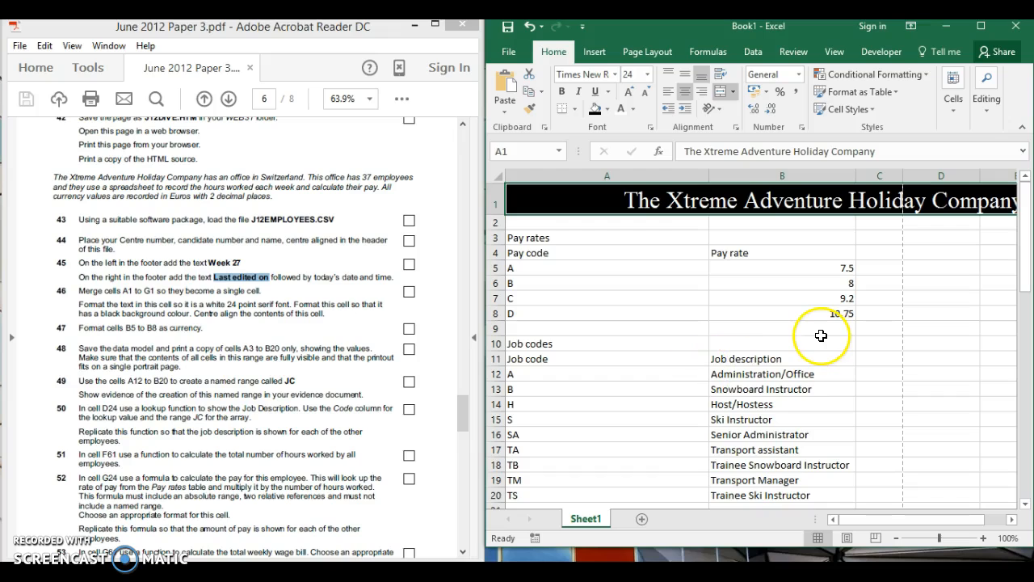
pyautogui.click(633, 299)
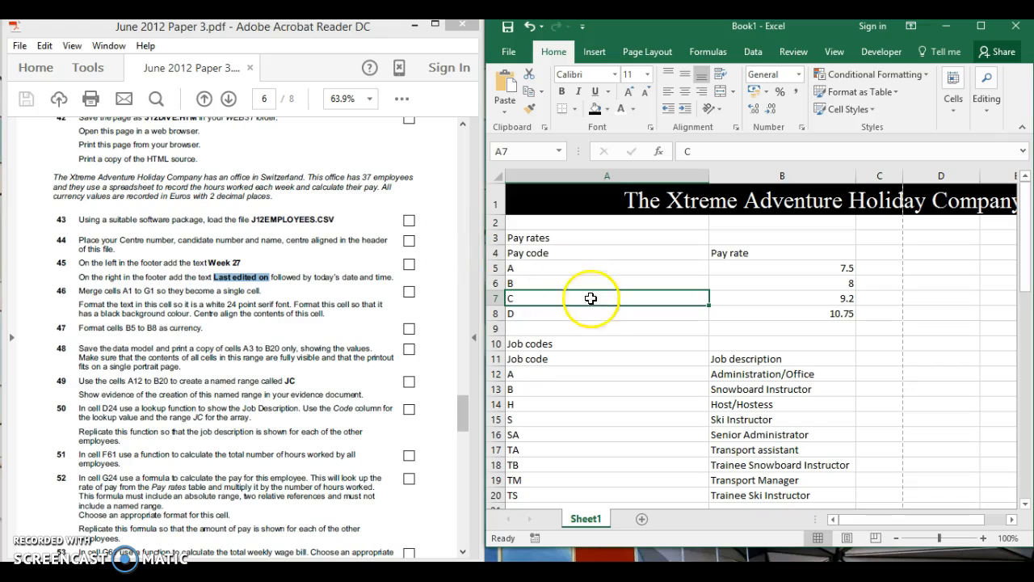
# Format pay rates B5:B8 as € Euro accounting with 2 decimal places
pyautogui.click(830, 266)
pyautogui.moveTo(829, 296); pyautogui.dragTo(825, 314)
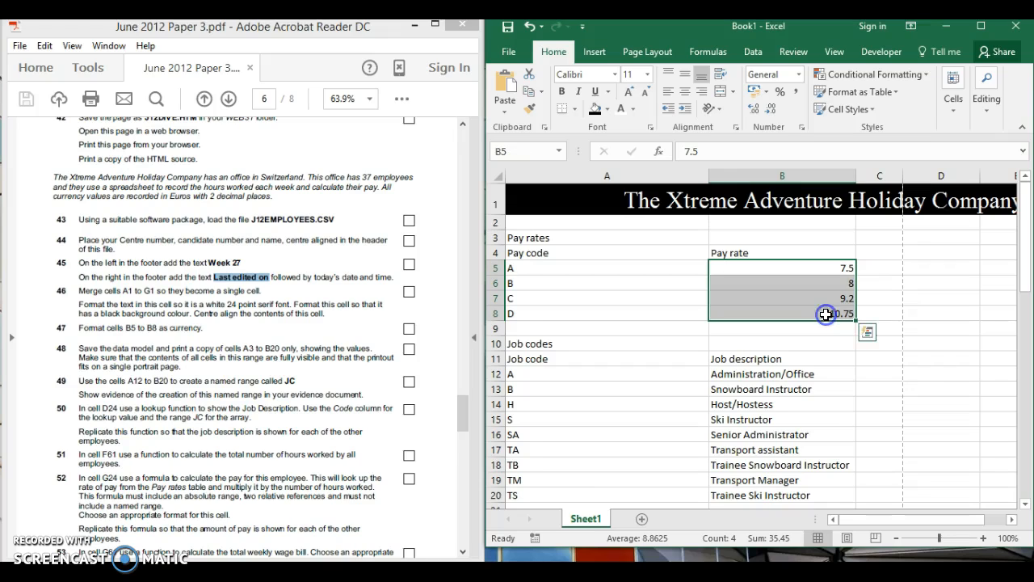
pyautogui.click(766, 91)
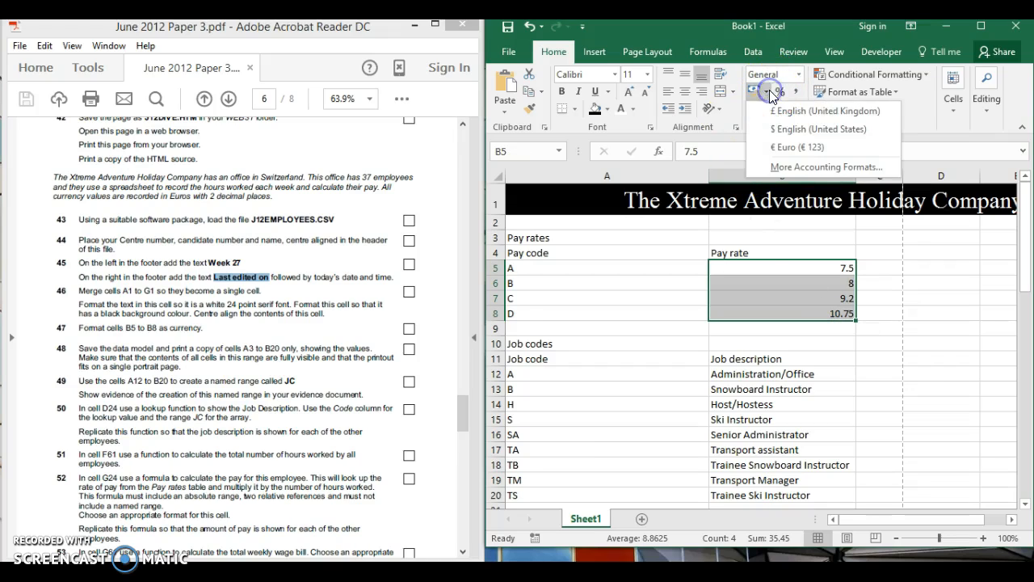
pyautogui.click(779, 147)
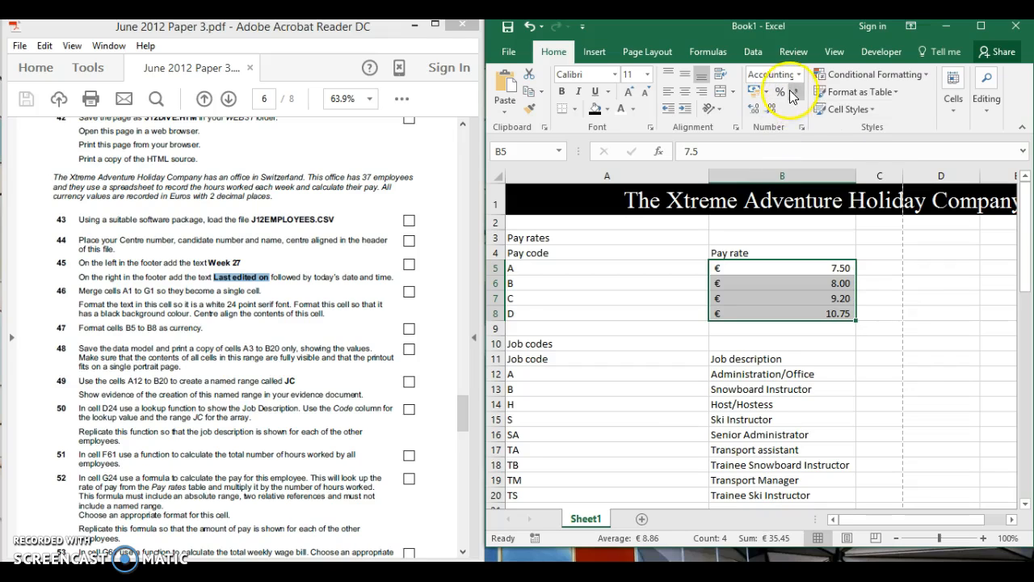
pyautogui.click(801, 128)
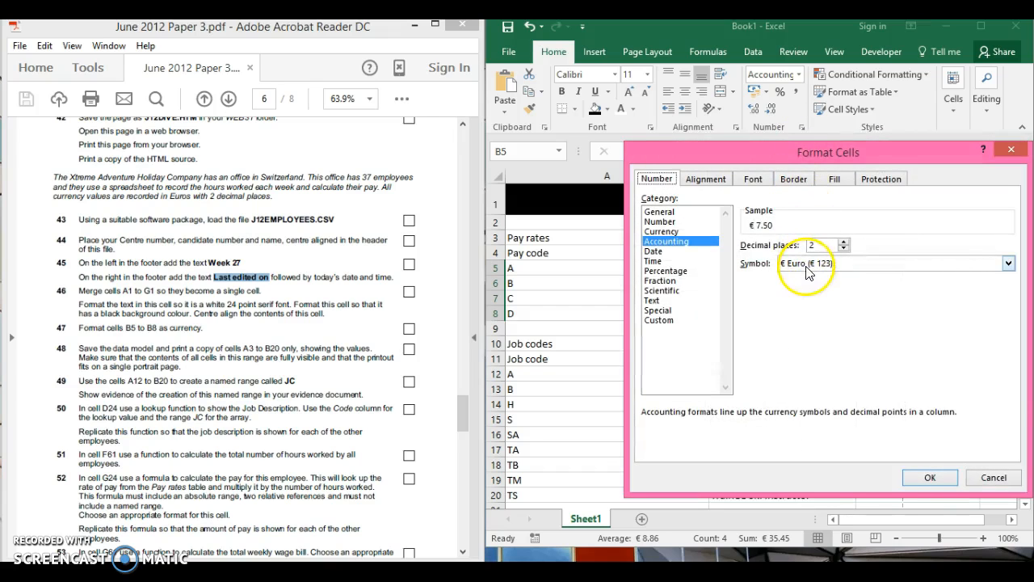
pyautogui.click(931, 478)
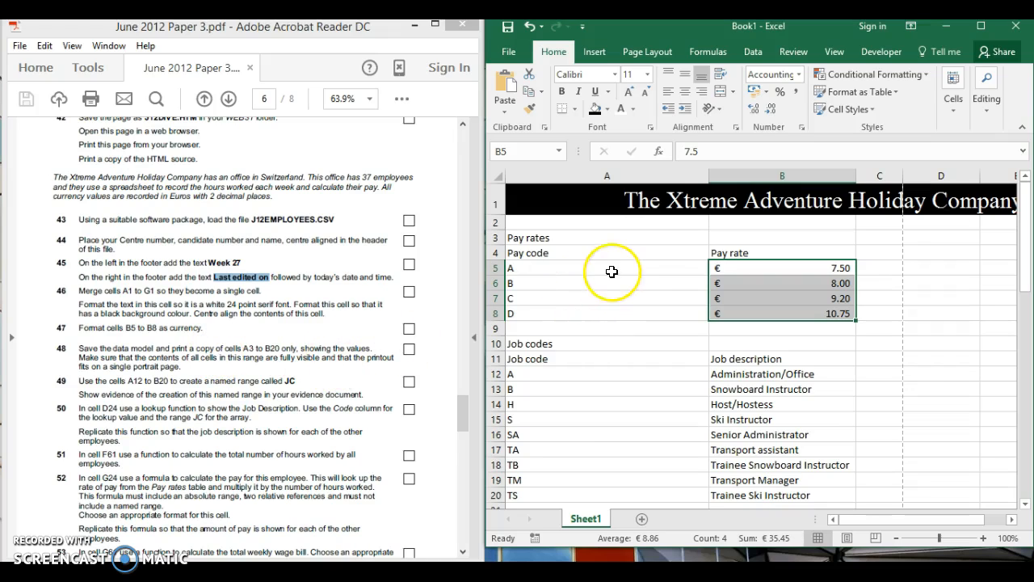
pyautogui.moveTo(596, 237); pyautogui.dragTo(754, 494)
pyautogui.click(755, 390)
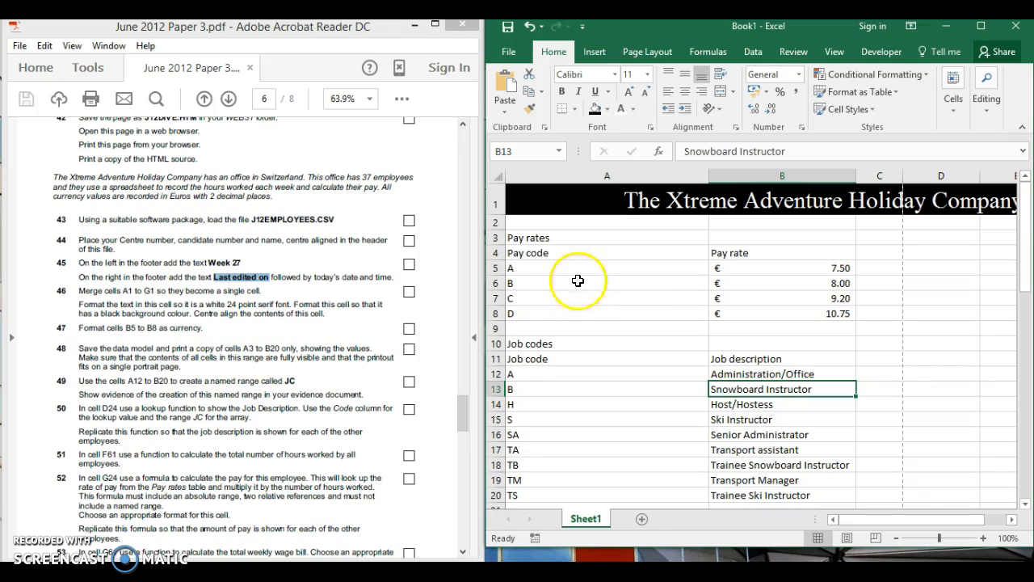
# Select A3:B20 and set it as the print area
pyautogui.click(577, 238)
pyautogui.moveTo(577, 239); pyautogui.dragTo(741, 491)
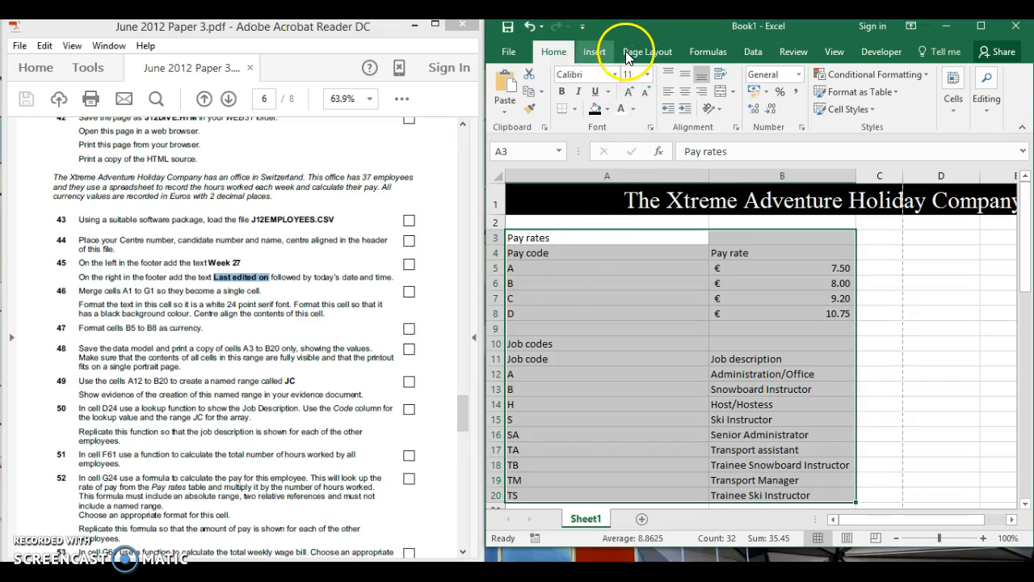
pyautogui.click(650, 53)
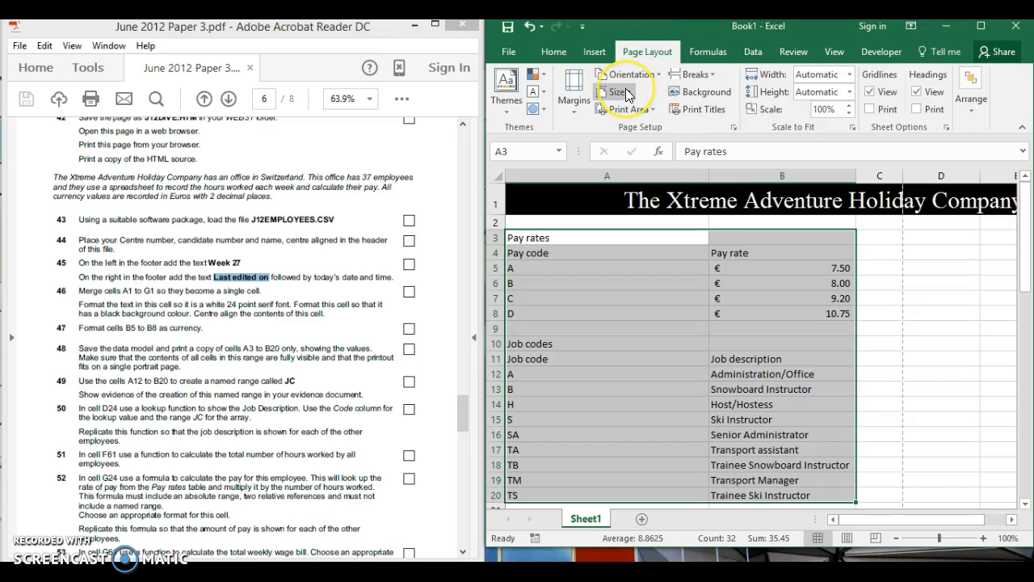
pyautogui.click(652, 111)
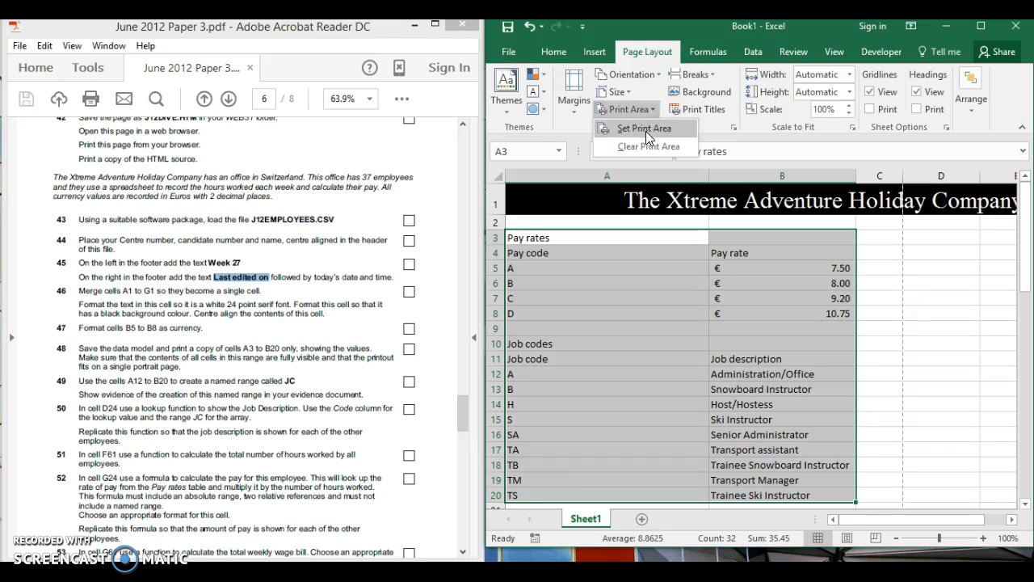
pyautogui.click(646, 129)
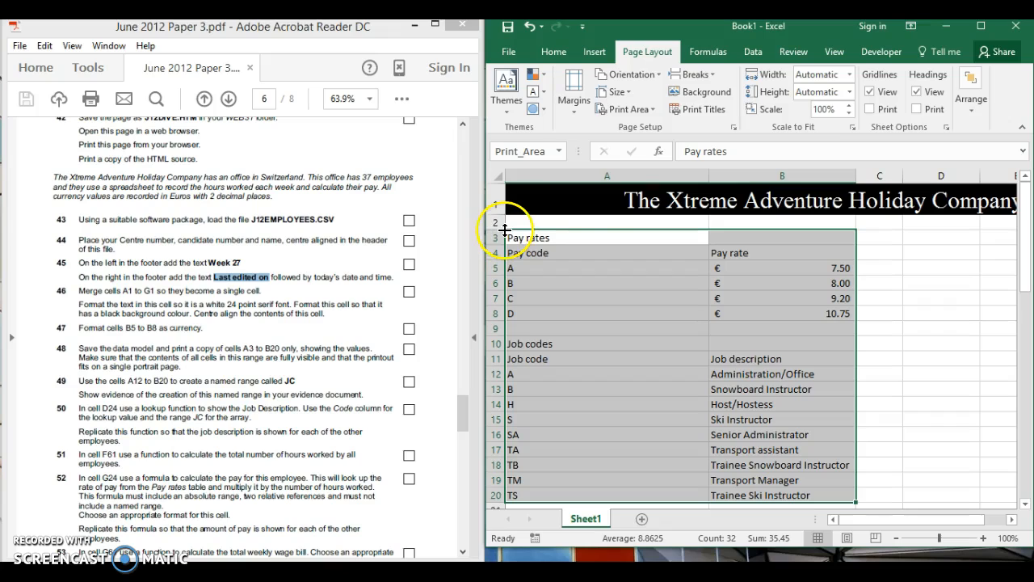
pyautogui.click(638, 110)
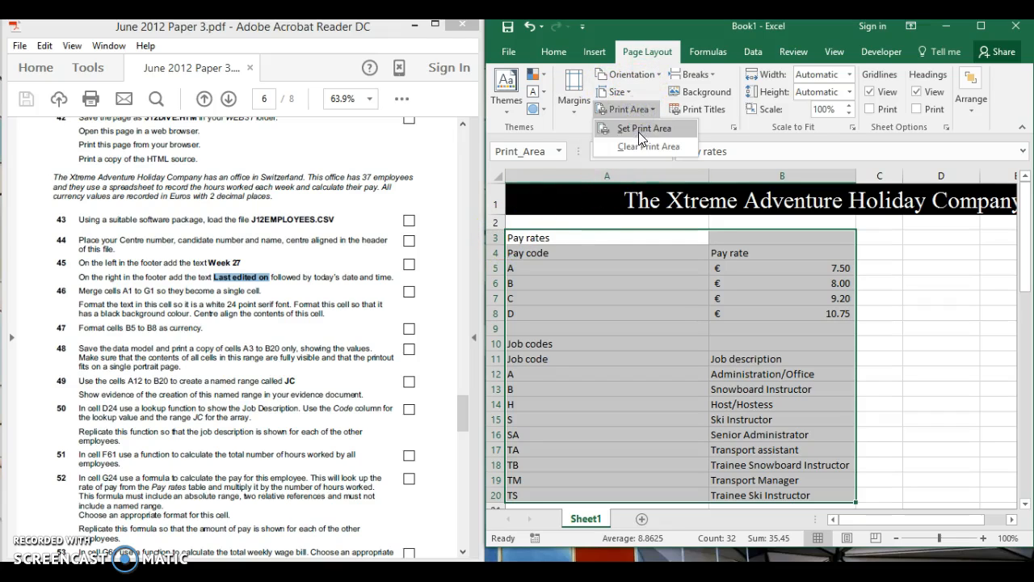
pyautogui.click(631, 91)
# Keep portrait orientation and scale the printout to fit 1 page, then preview it
pyautogui.click(634, 73)
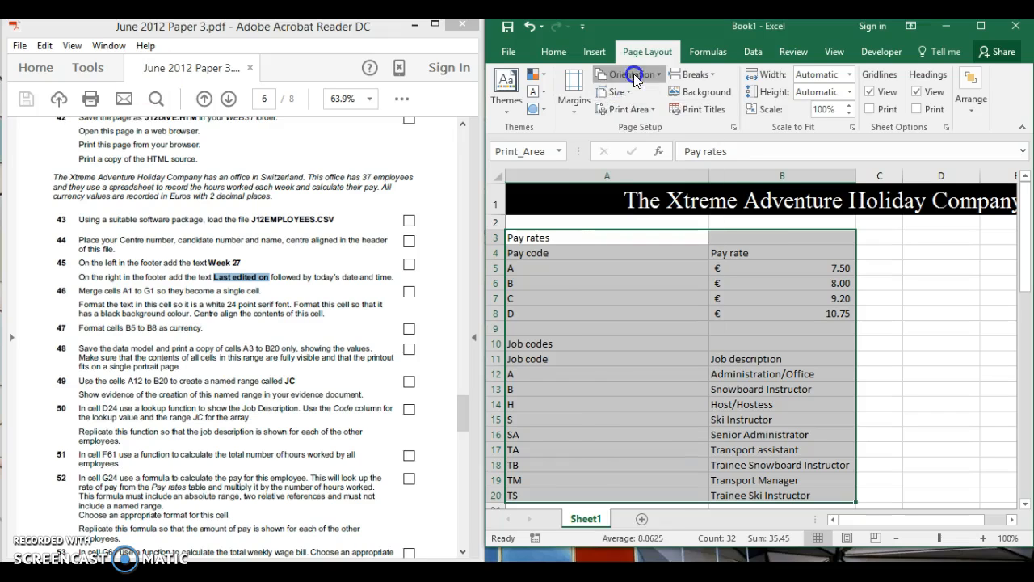
pyautogui.click(635, 101)
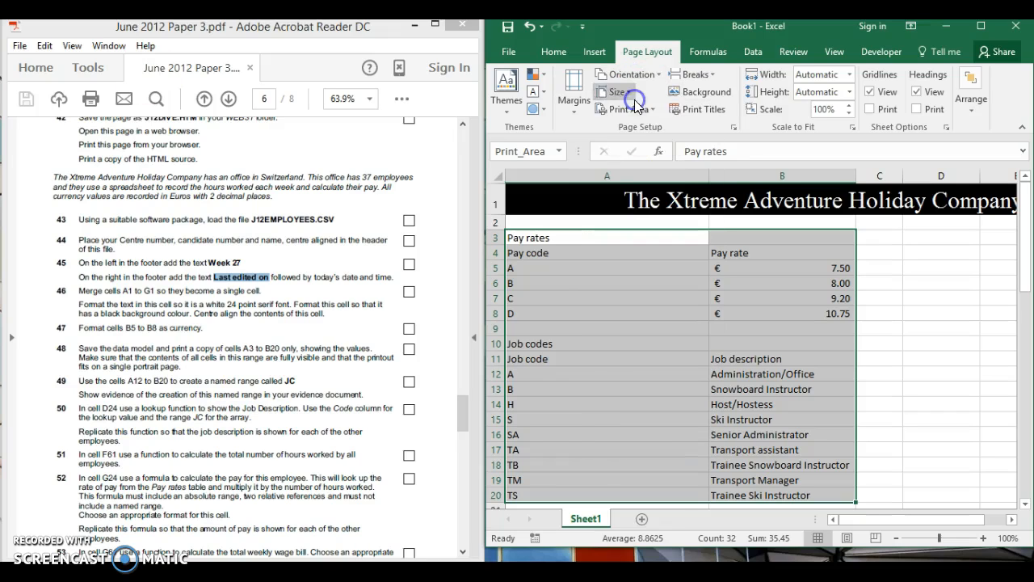
pyautogui.click(733, 127)
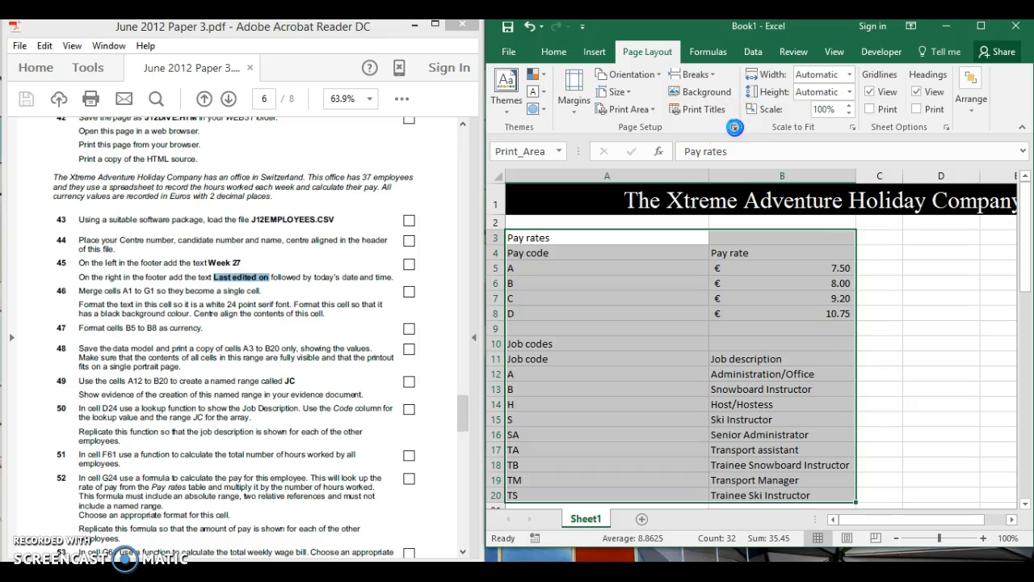
pyautogui.click(702, 294)
pyautogui.click(889, 441)
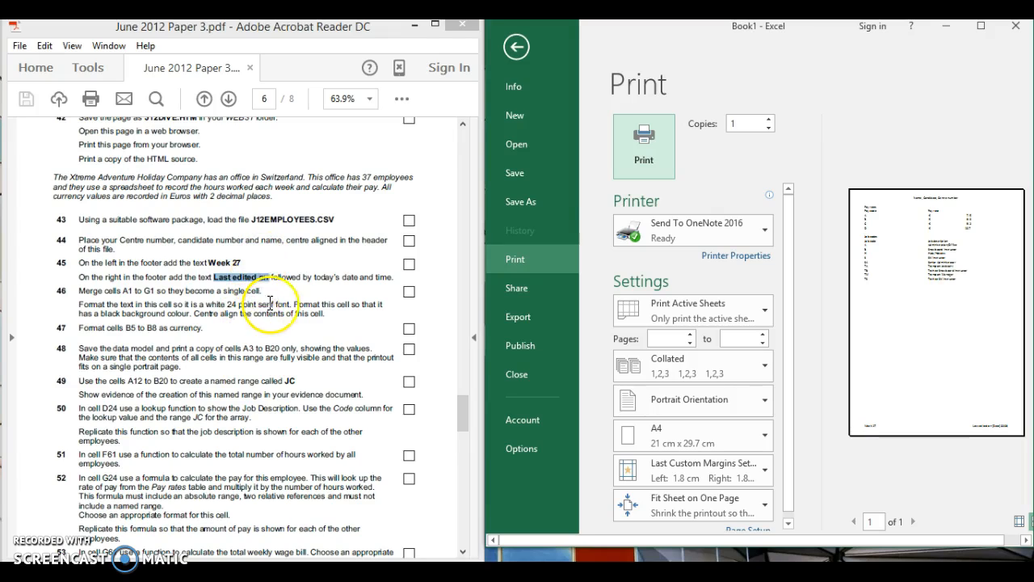
# Close the print preview and return to Sheet1 with the range selection cleared
pyautogui.click(515, 48)
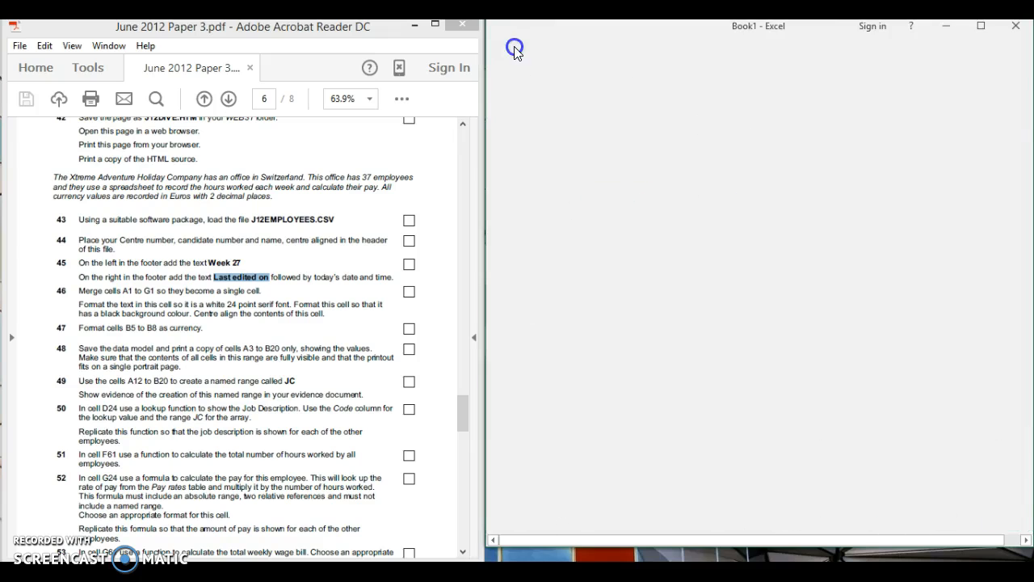
pyautogui.click(659, 362)
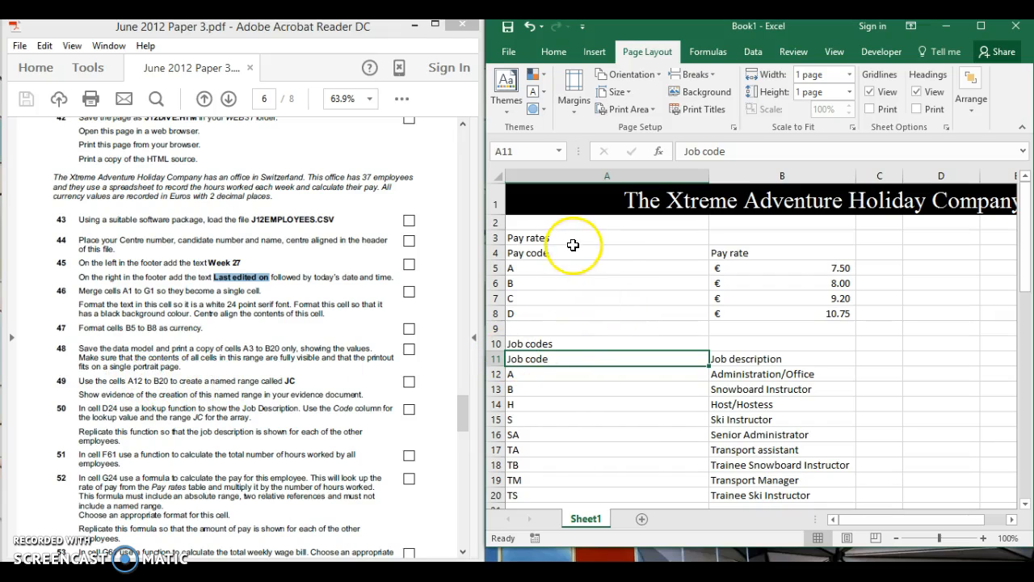
# Select cells A12:B20 and name the range JC in the Name Box
pyautogui.click(549, 374)
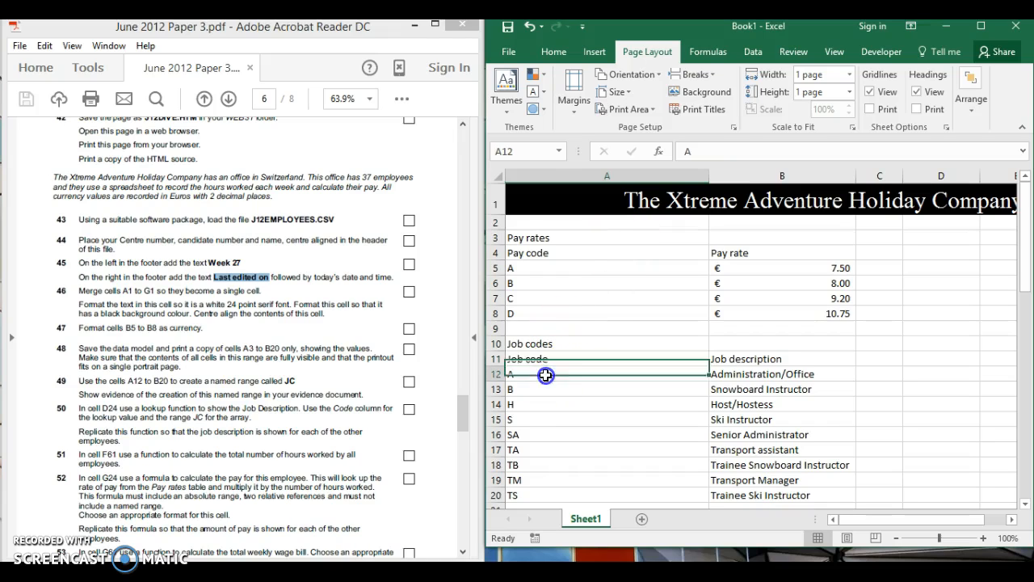
pyautogui.moveTo(571, 374); pyautogui.dragTo(737, 497)
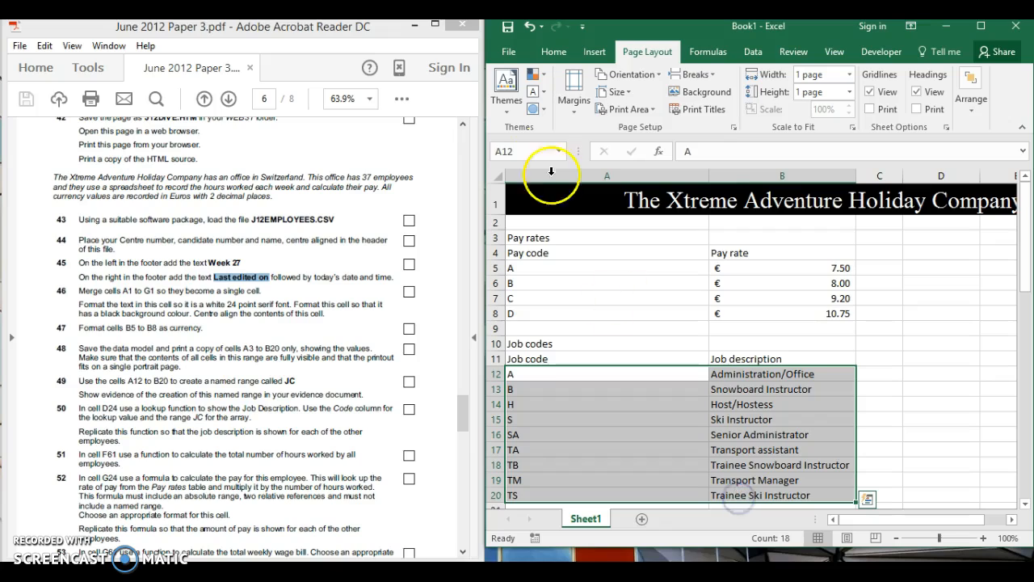
pyautogui.click(538, 154)
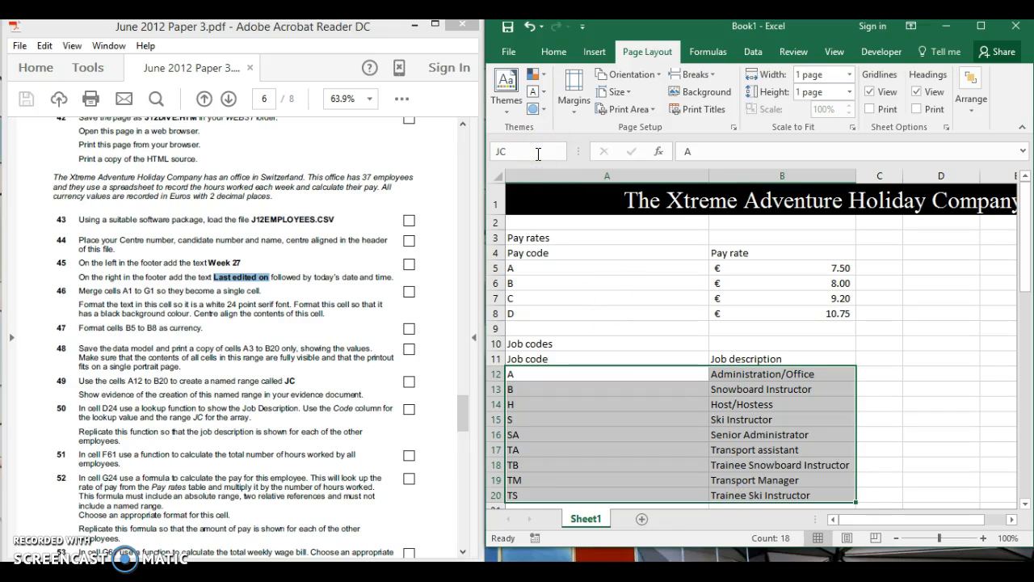
# Reselect A12:B20 to confirm it shows the name JC, then switch to Word
pyautogui.click(631, 415)
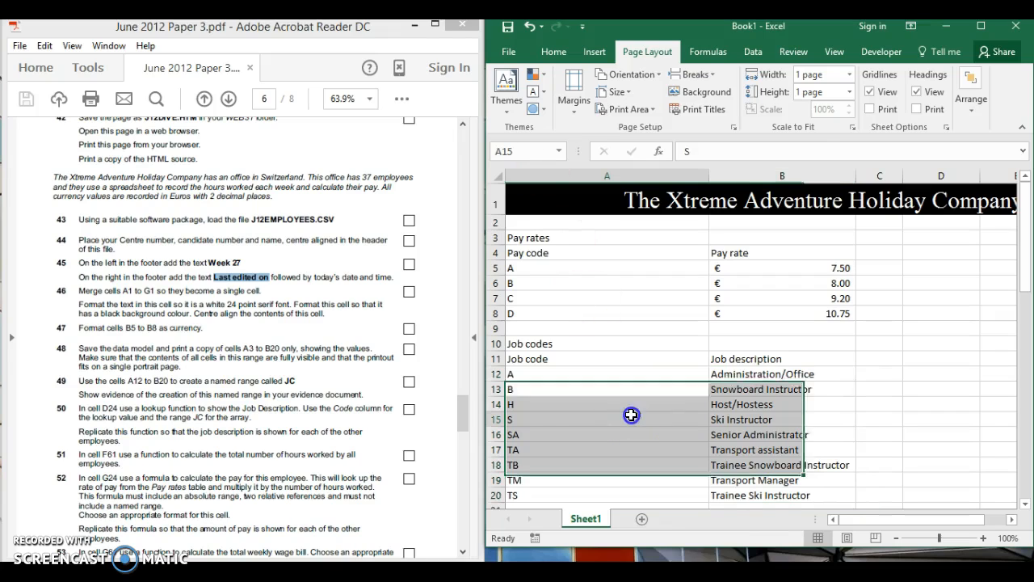
pyautogui.click(630, 400)
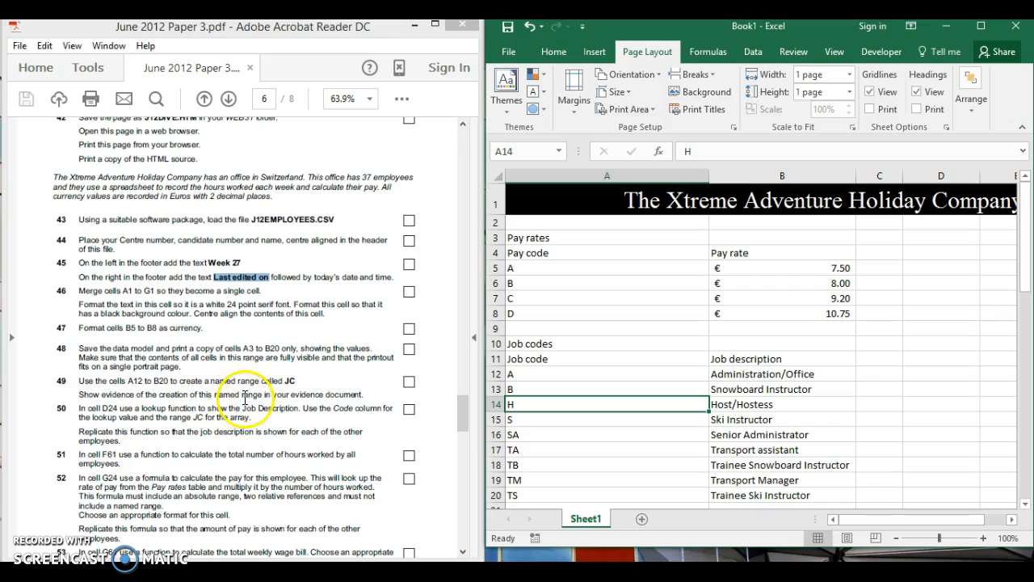
pyautogui.click(542, 374)
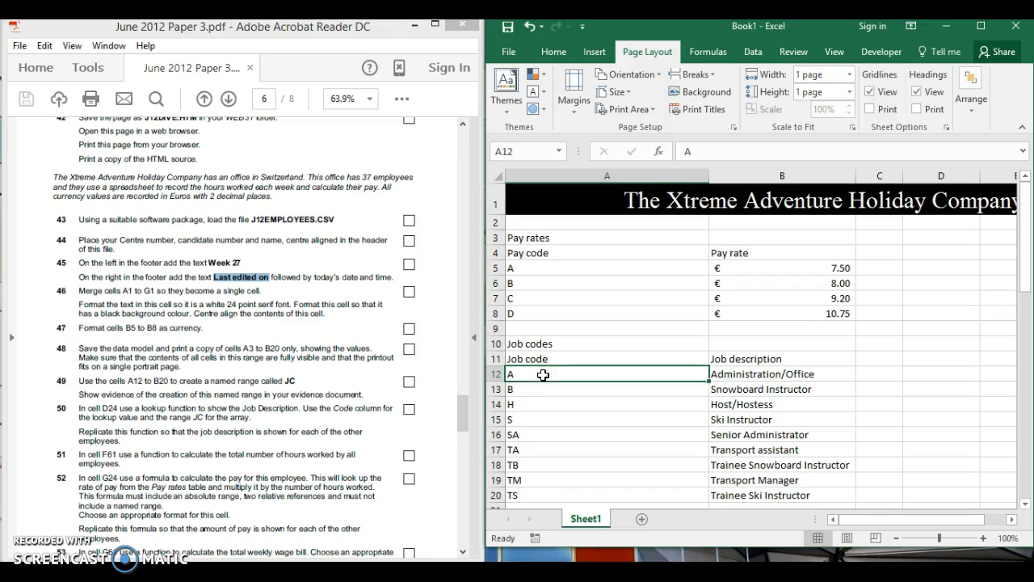
pyautogui.moveTo(546, 374); pyautogui.dragTo(768, 492)
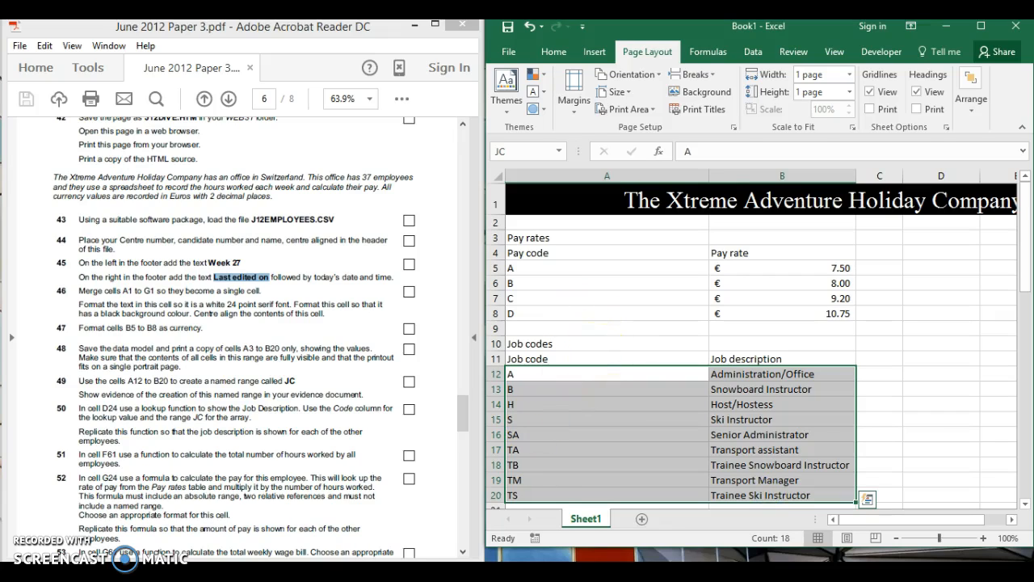
pyautogui.click(557, 572)
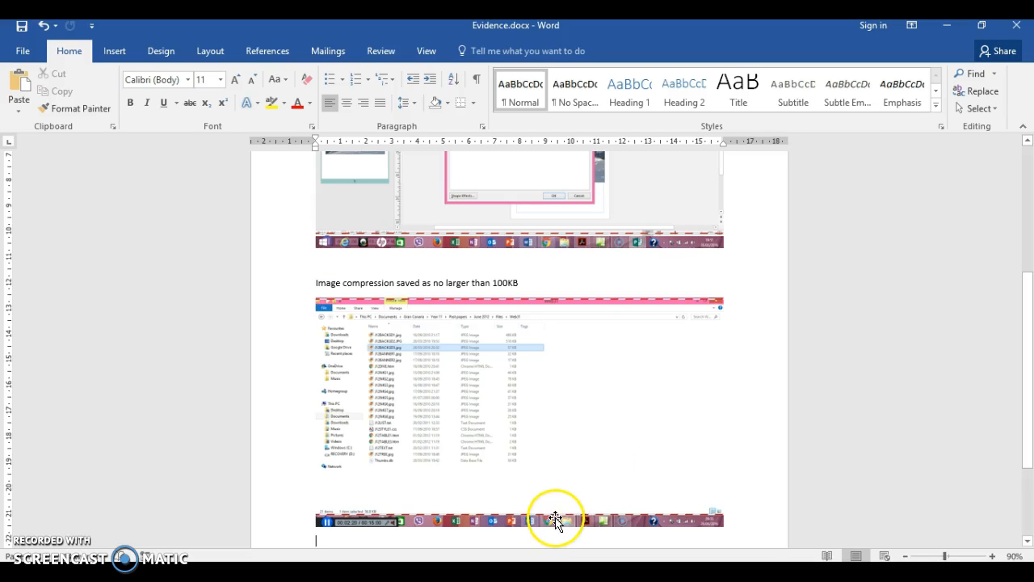
# Start a new page with Ctrl+Enter and select the pasted Excel screenshot
pyautogui.moveTo(1027, 339); pyautogui.dragTo(1022, 428)
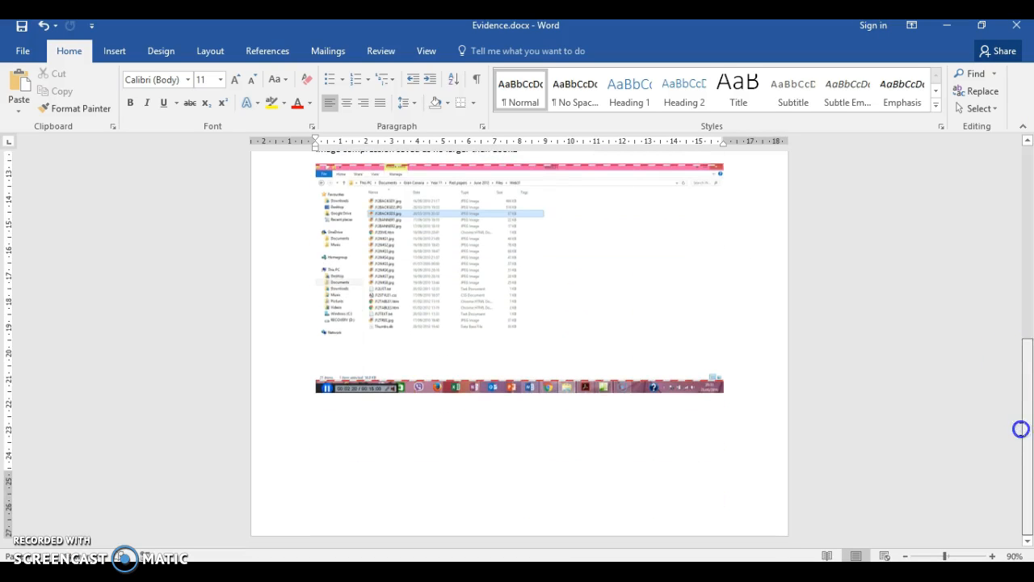
pyautogui.hotkey('ctrl', 'Return')
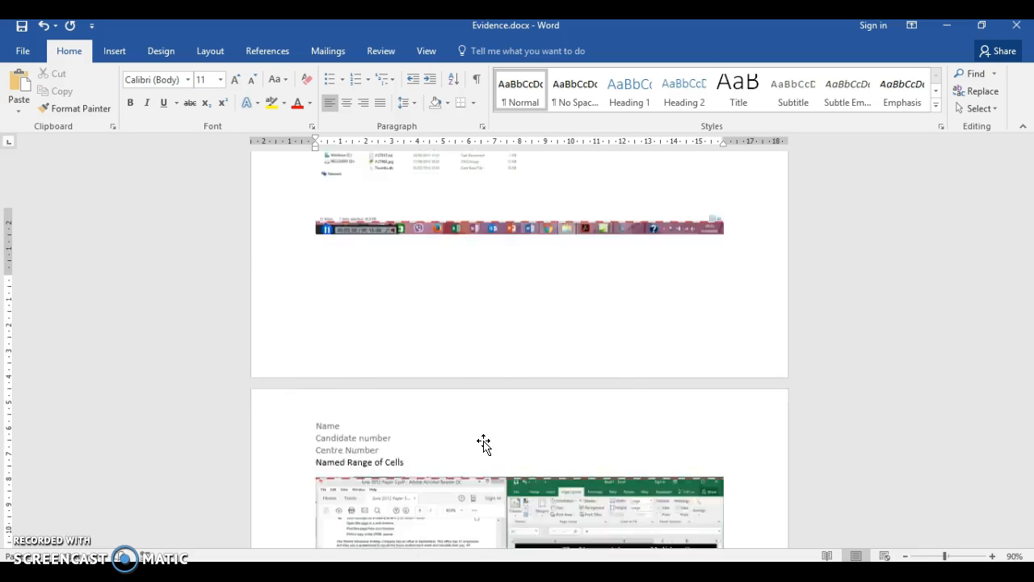
pyautogui.click(517, 449)
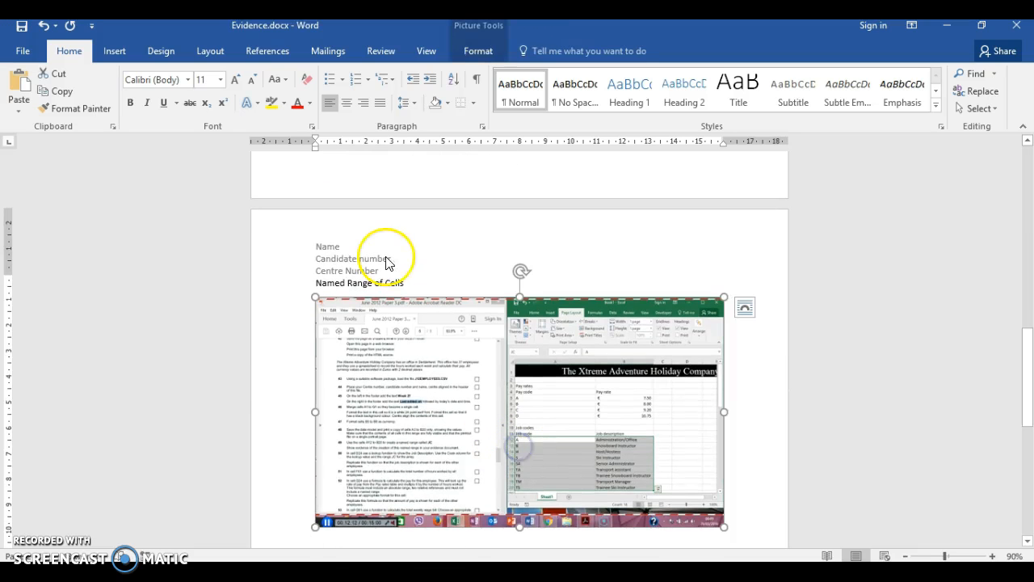
pyautogui.click(478, 51)
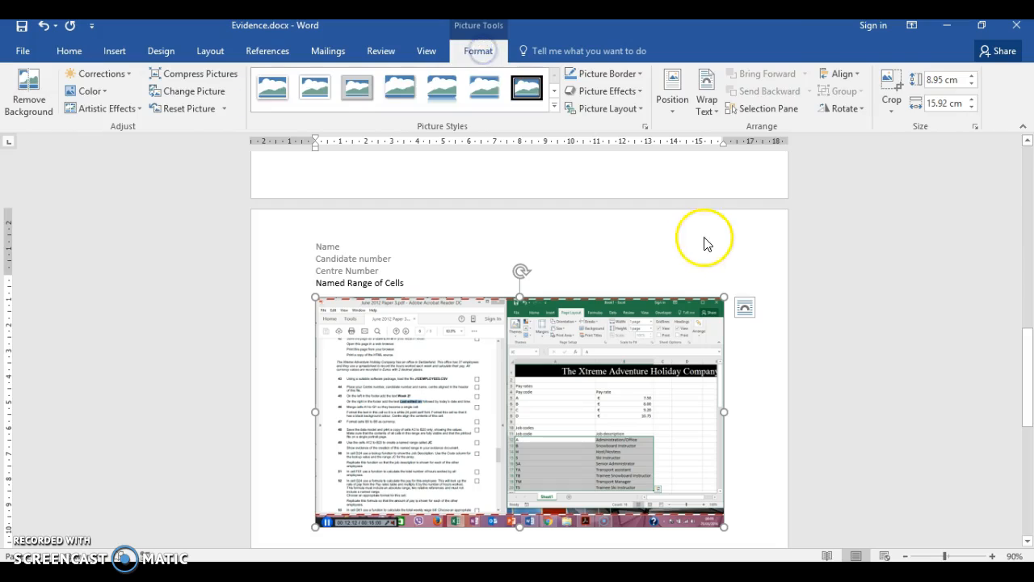
# Crop the screenshot's left, bottom and right edges to keep only Excel, then return to Excel
pyautogui.click(886, 78)
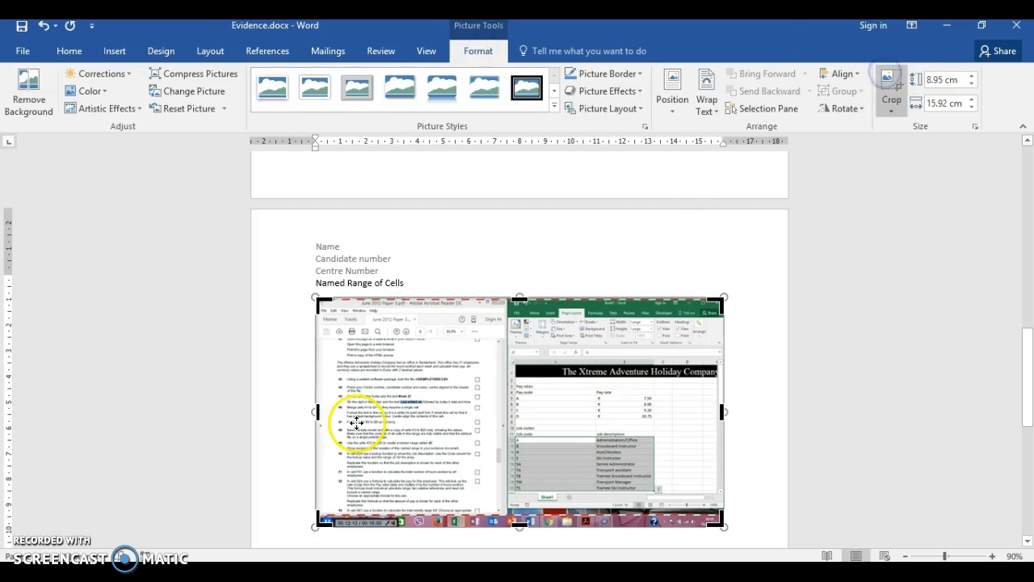
pyautogui.moveTo(316, 412); pyautogui.dragTo(512, 396)
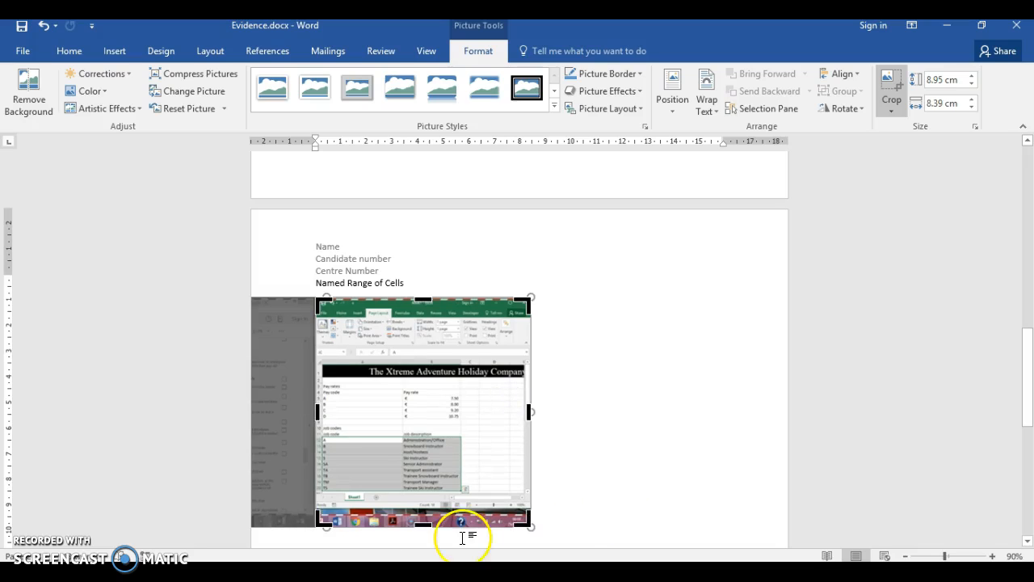
pyautogui.moveTo(425, 523); pyautogui.dragTo(425, 505)
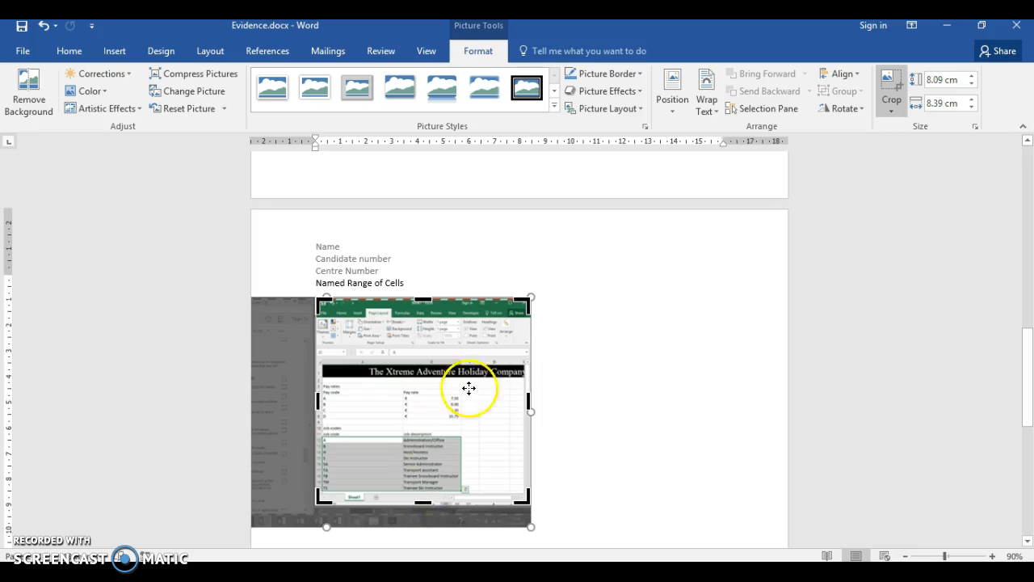
pyautogui.moveTo(528, 399); pyautogui.dragTo(470, 401)
pyautogui.click(628, 374)
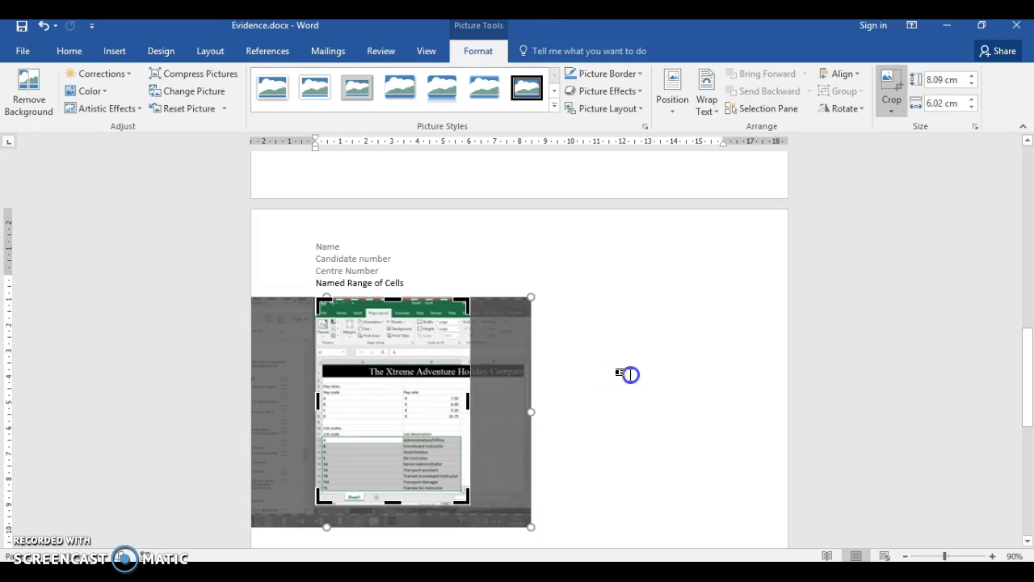
pyautogui.click(443, 396)
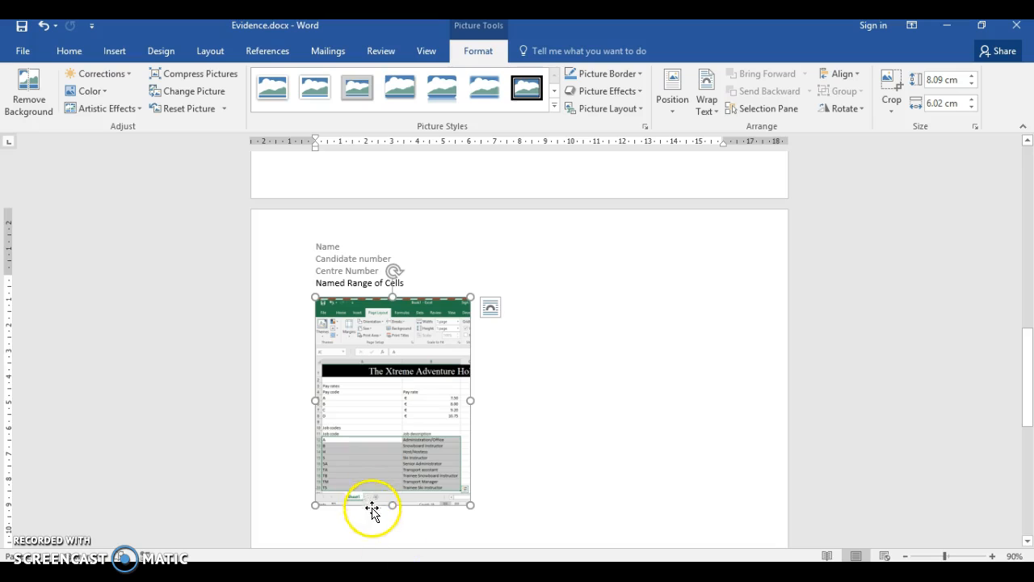
pyautogui.click(451, 572)
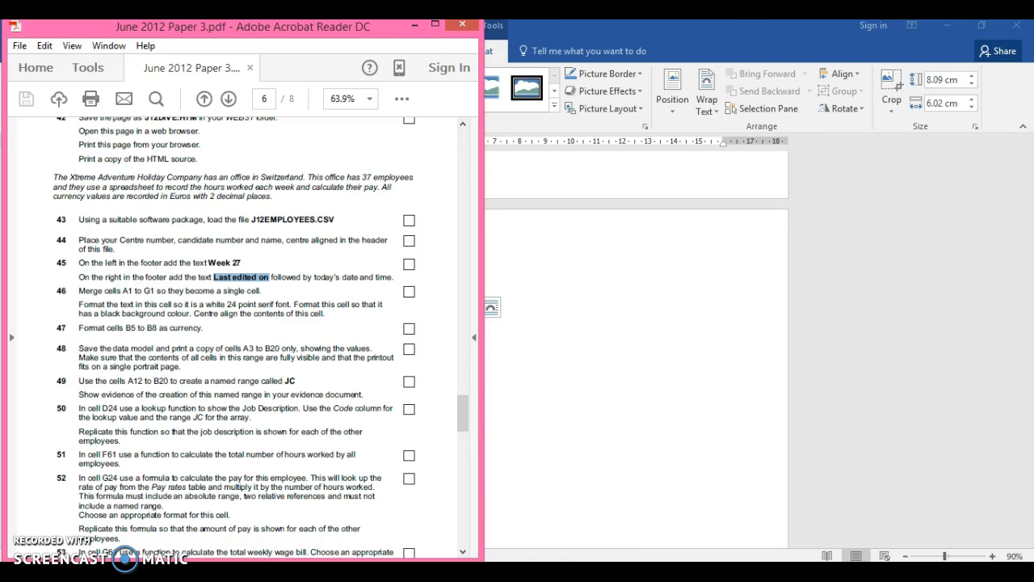
pyautogui.hotkey('alt', 'Tab')
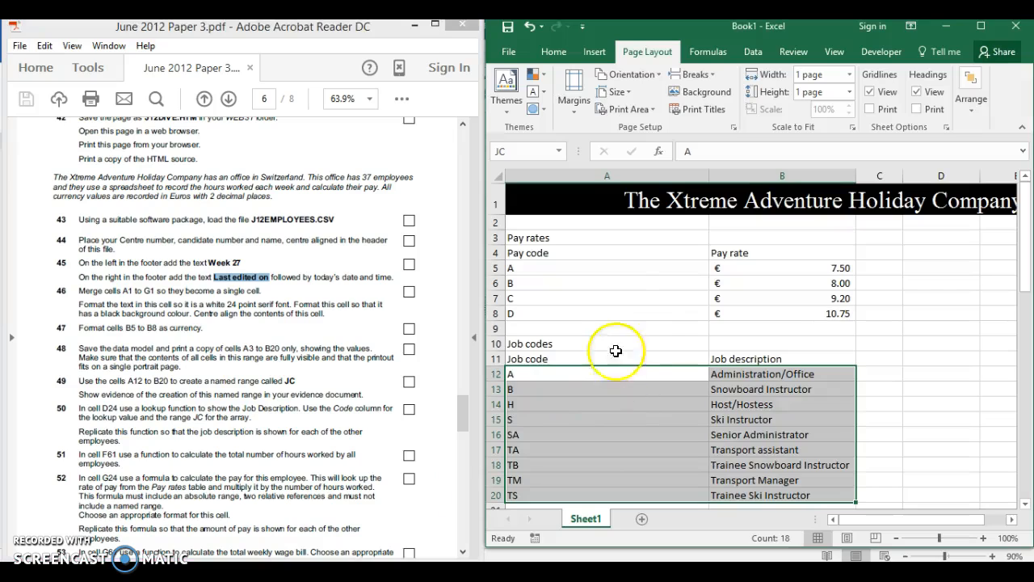